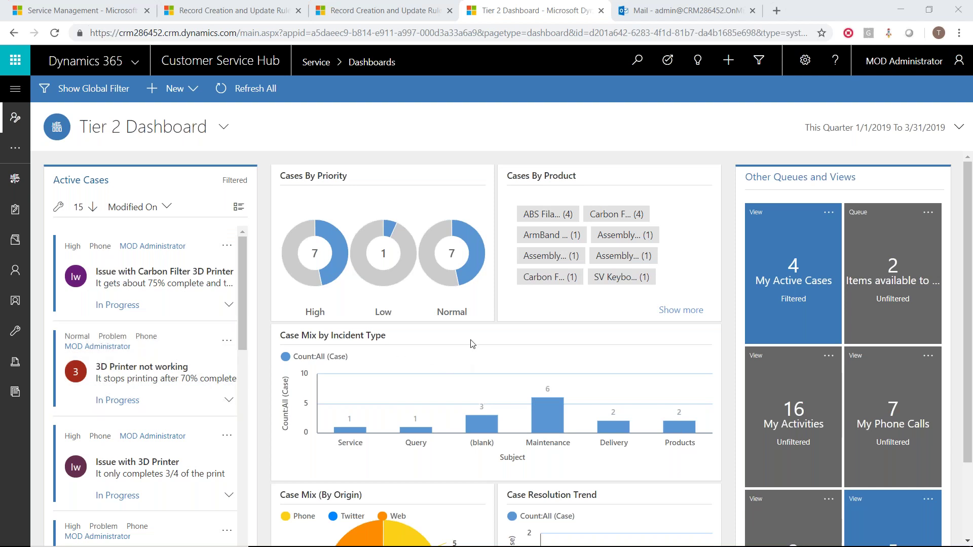
- Examine the Tier 2 Dashboard's case charts and the Other Queues and Views tiles, including the items available to work on
scroll(472, 344, "down", 1)
scroll(472, 344, "up", 1)
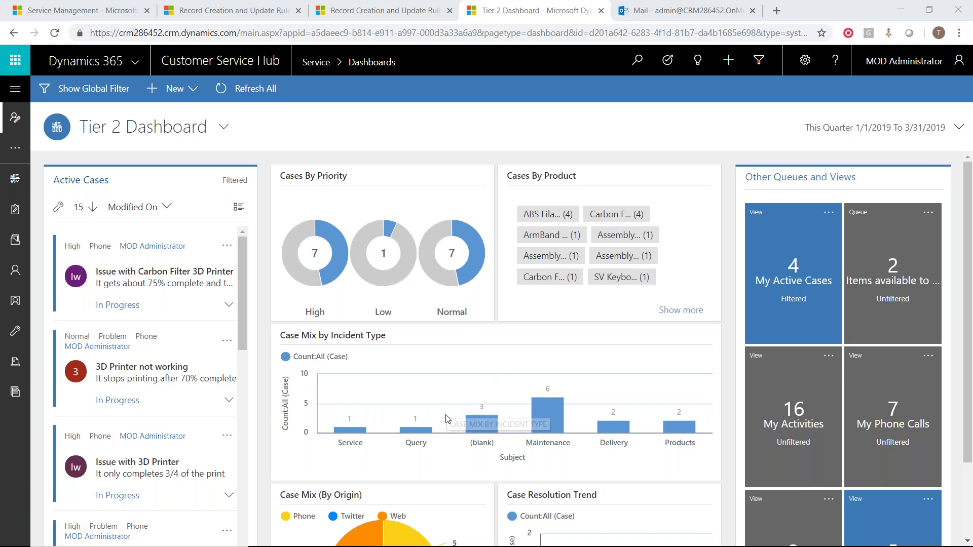
scroll(444, 423, "down", 1)
scroll(442, 426, "down", 3)
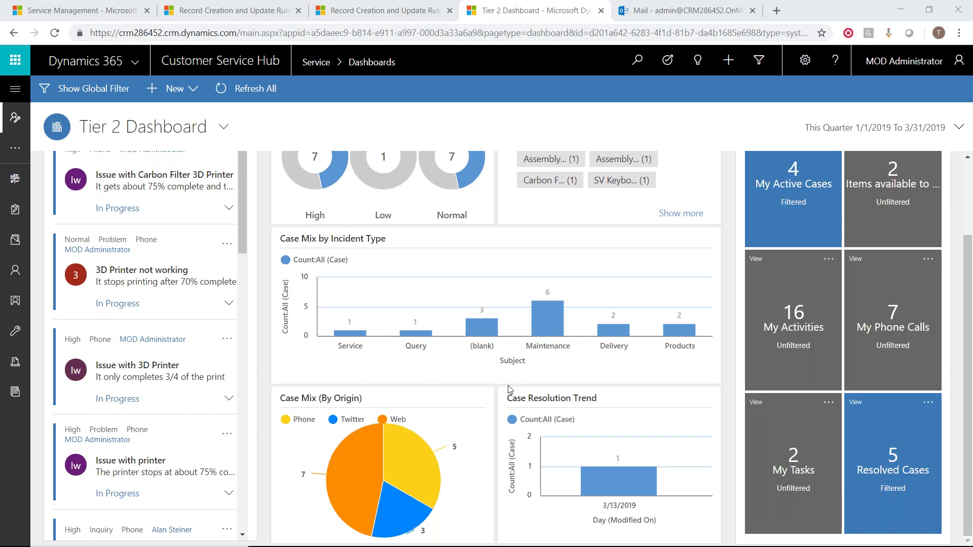
scroll(510, 389, "up", 1)
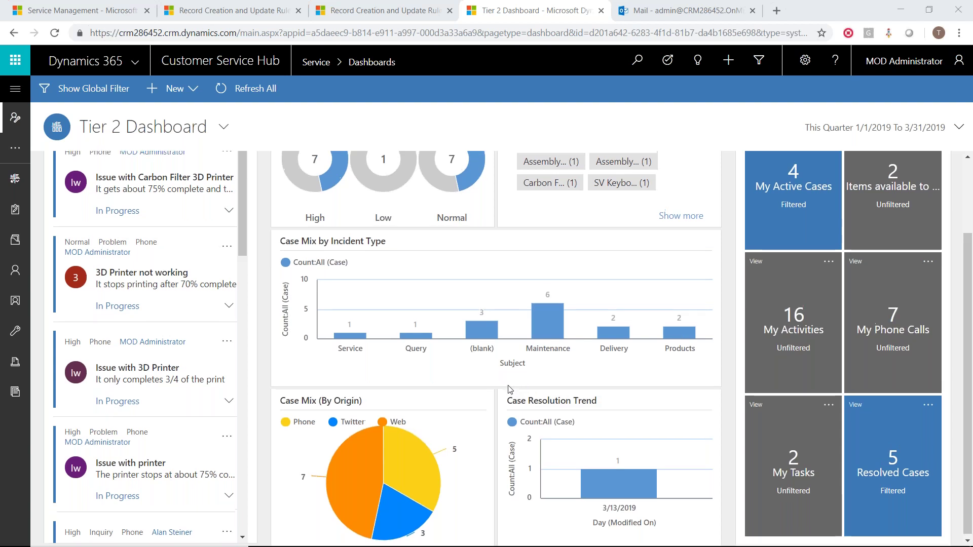
scroll(509, 390, "up", 3)
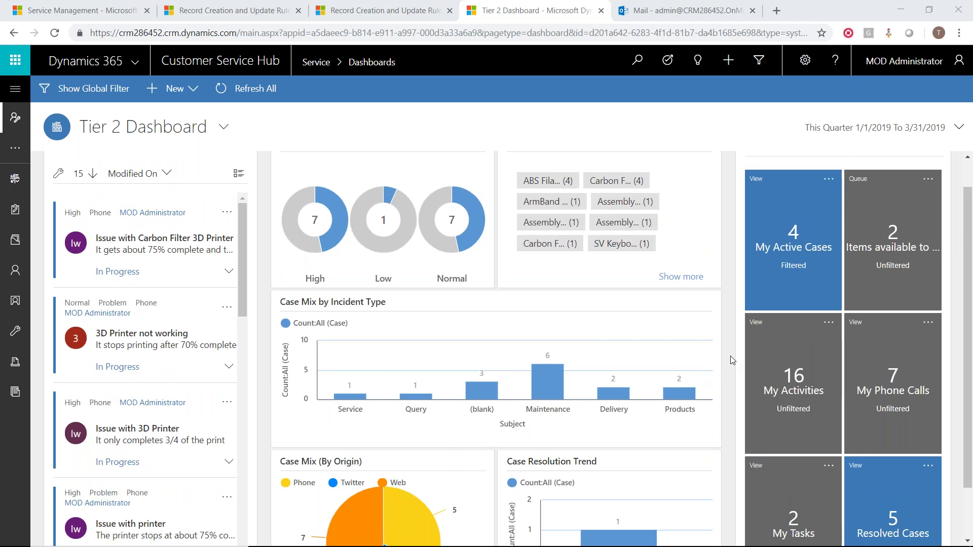
mouse_move(888, 255)
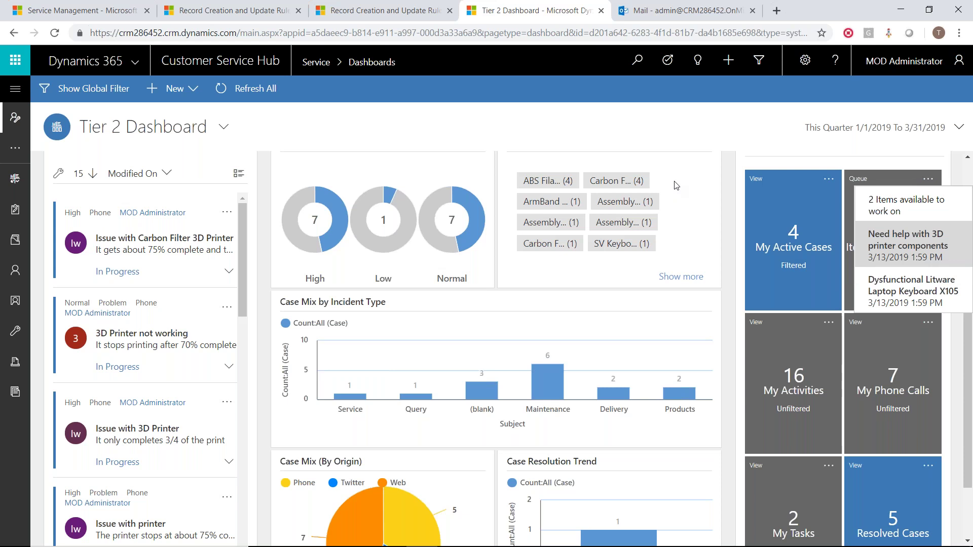
- Filter the dashboard to the Carbon F... product listed with 4 cases and to High priority cases, and review the filtered charts
left_click(623, 187)
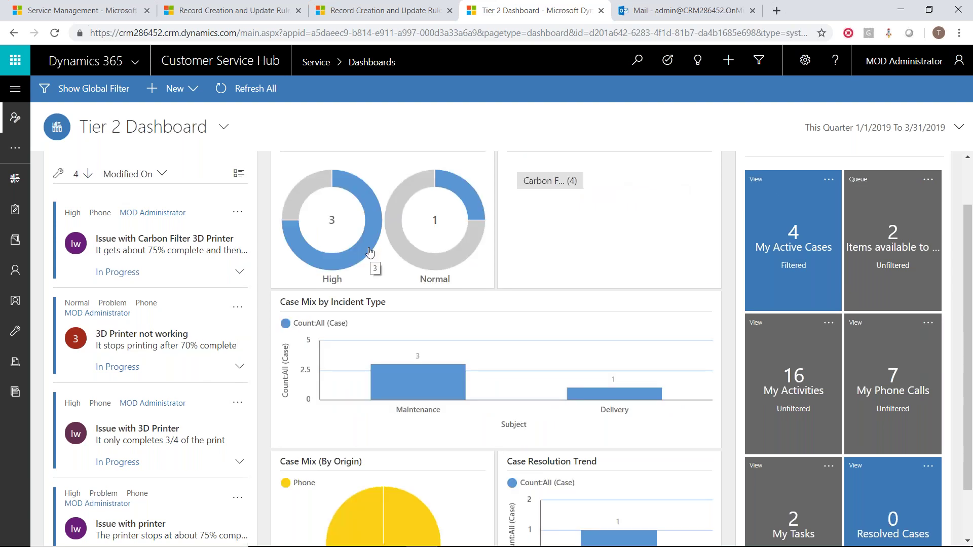
left_click(369, 253)
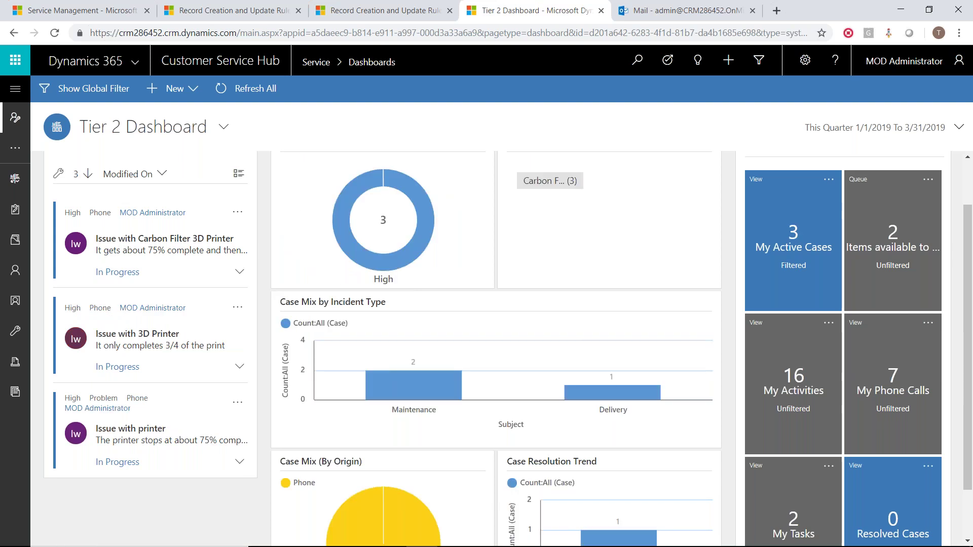
scroll(391, 278, "down", 2)
scroll(341, 268, "up", 2)
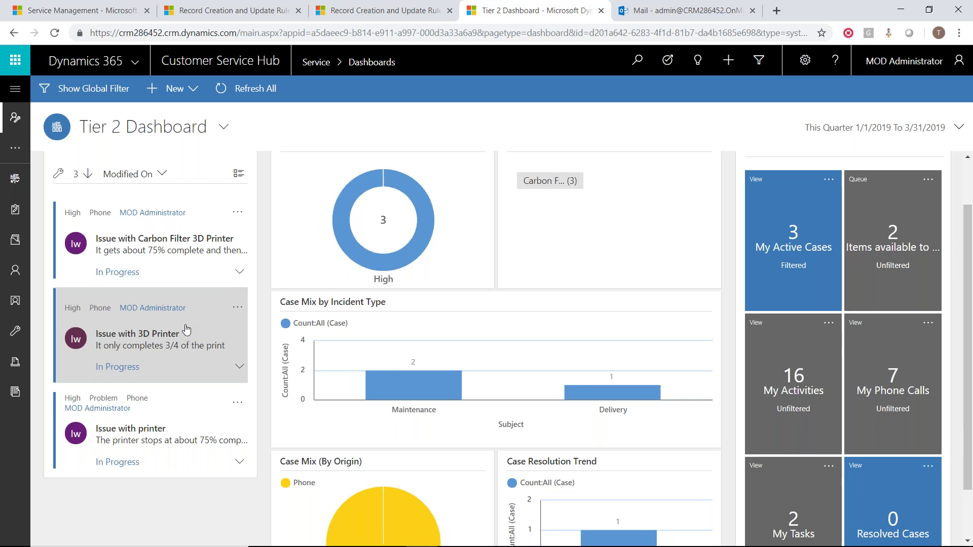
- Open the active case "Issue with Carbon Filter 3D Printer" and check its customer information and First Response SLA timer
left_click(164, 246)
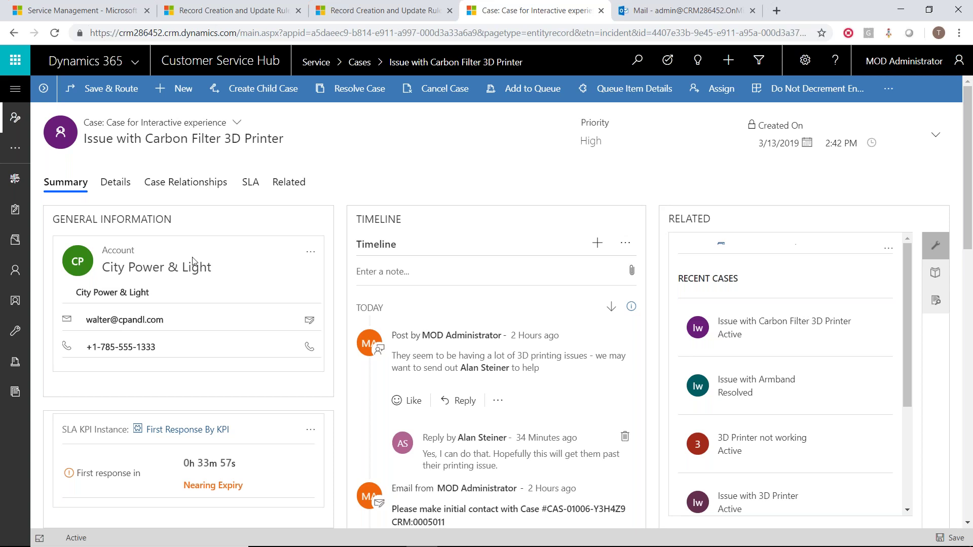
scroll(335, 293, "down", 5)
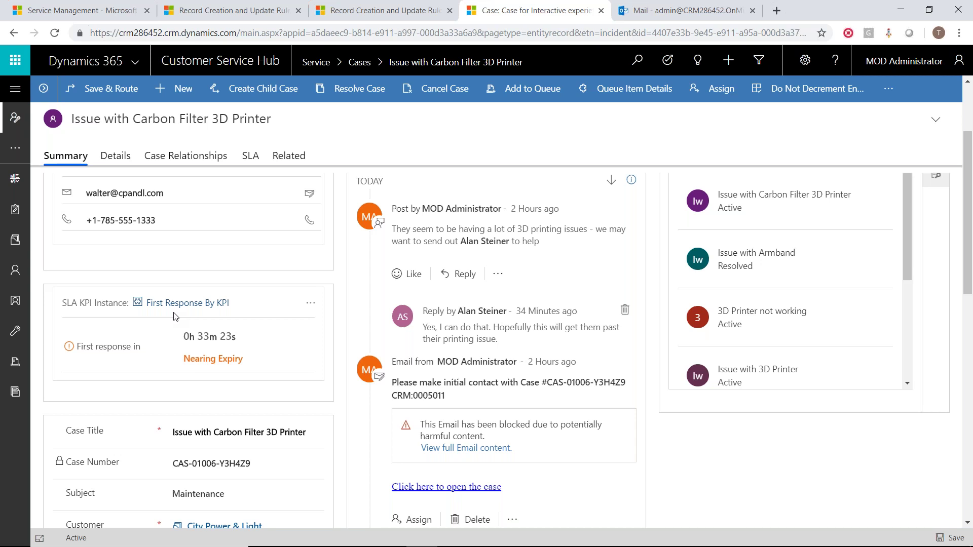
- Switch to the Outlook mailbox and open the tracked case from the initial contact email in the Dynamics 365 pane
left_click(670, 14)
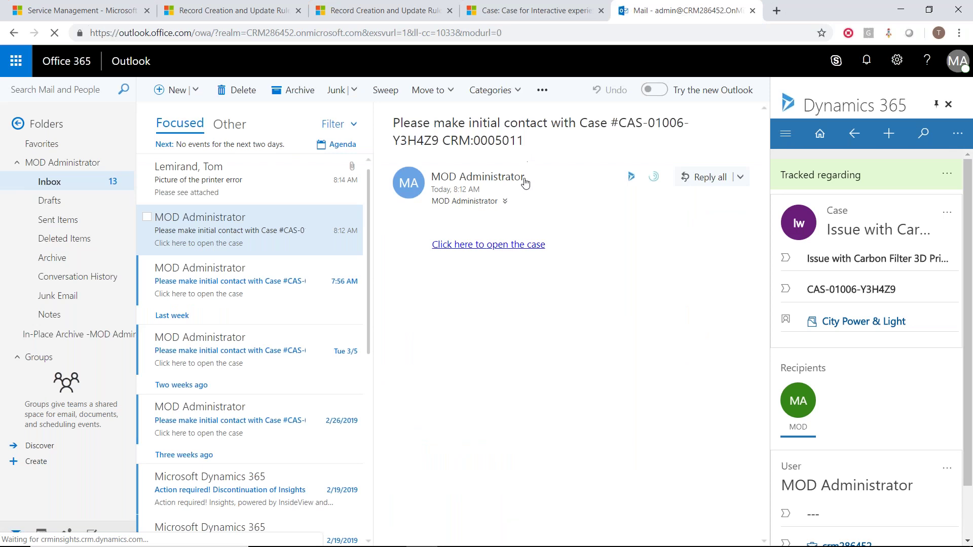
left_click(461, 246)
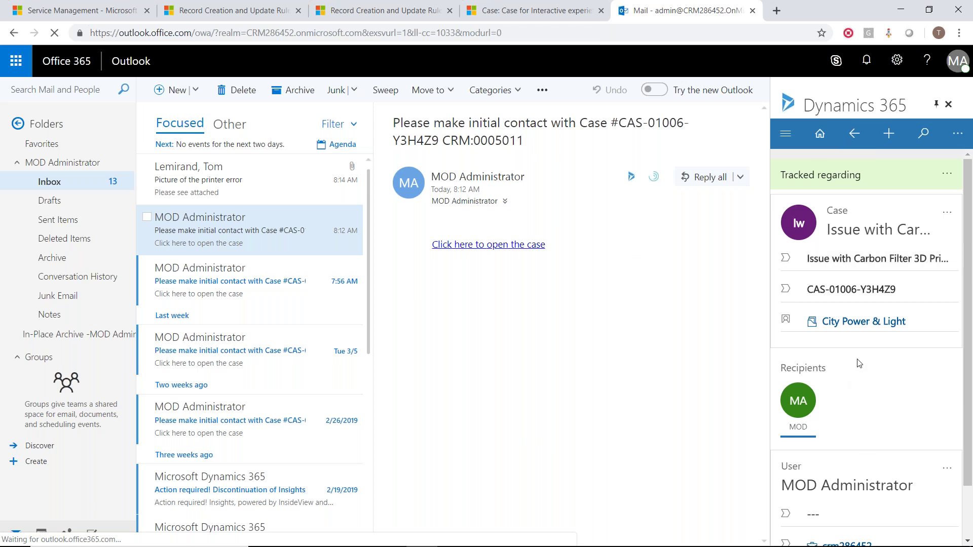
left_click(856, 234)
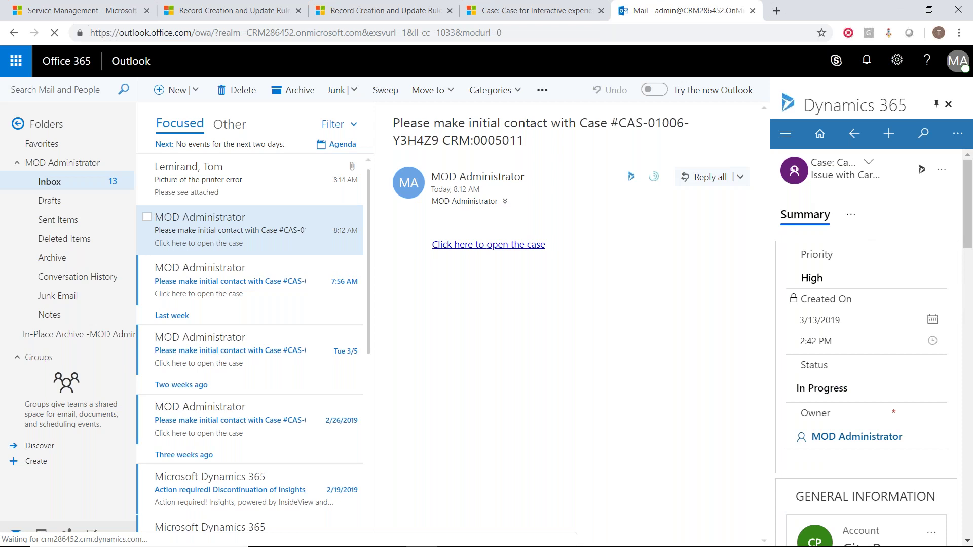
- Compare the full case form in Customer Service Hub with the case summary fields in Outlook's Dynamics 365 pane
left_click(504, 10)
scroll(314, 311, "up", 3)
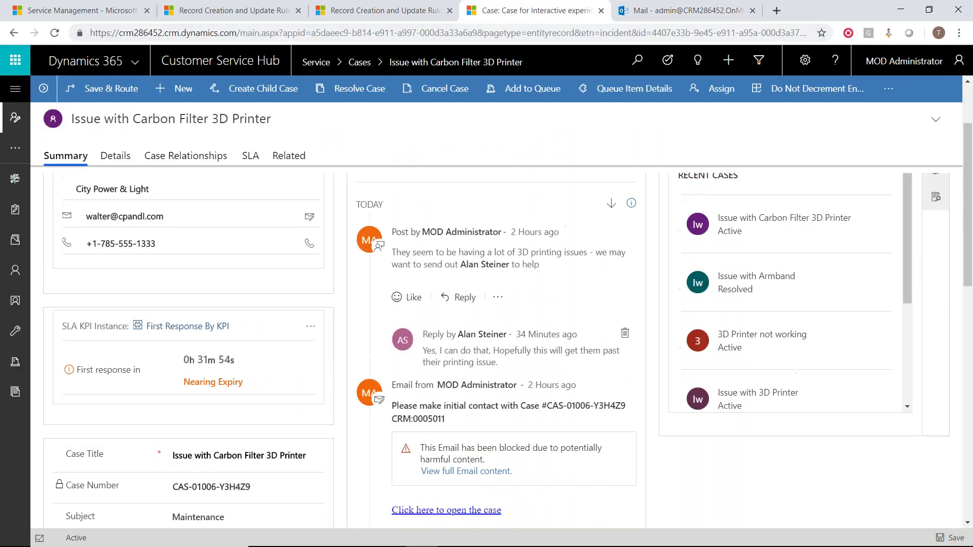
left_click(673, 16)
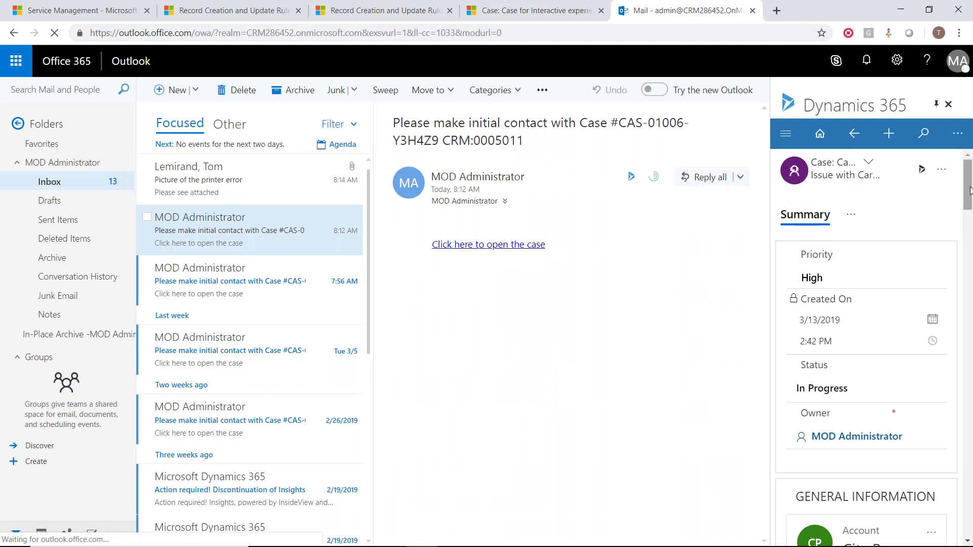
left_click_drag(969, 193, 970, 267)
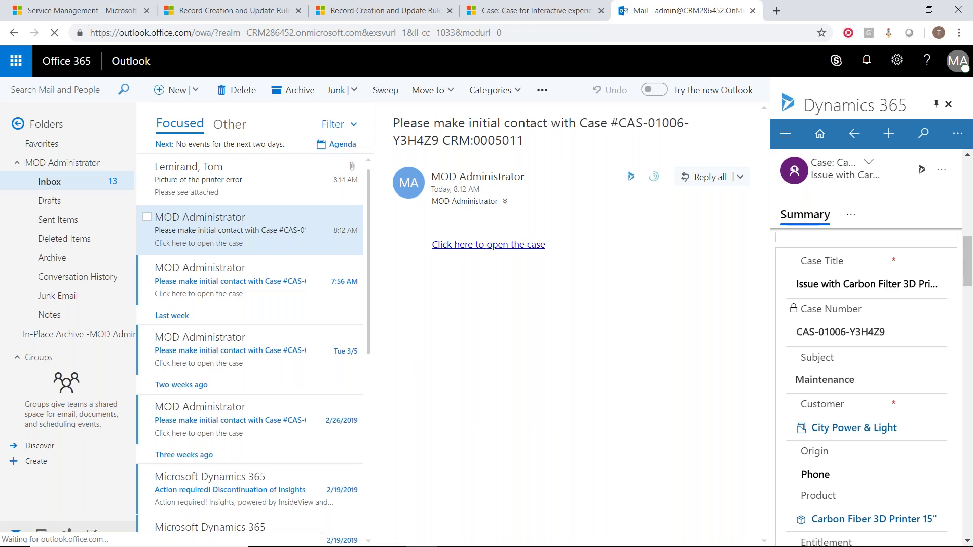
- Switch back to the case in Customer Service Hub and review its subject, origin, product, entitlement and description
left_click(541, 15)
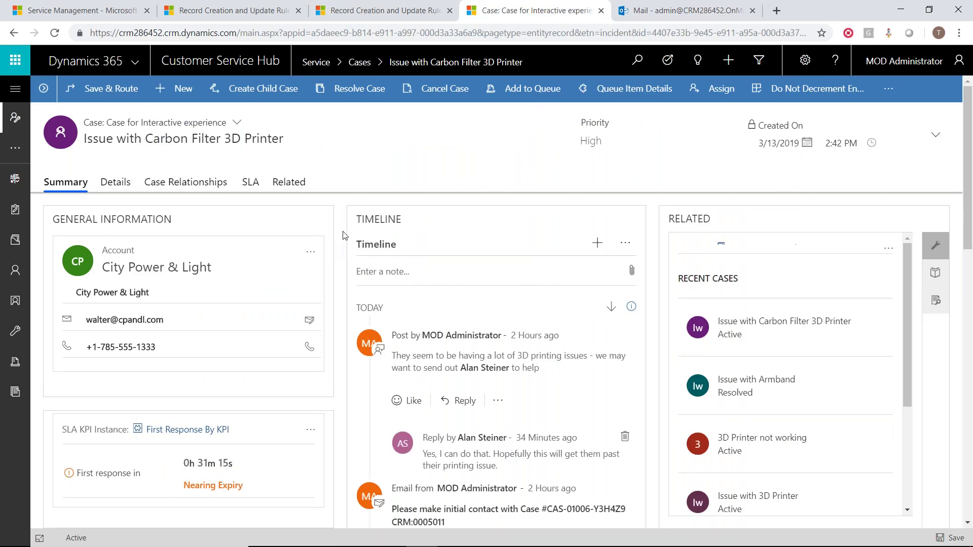
scroll(343, 236, "down", 1)
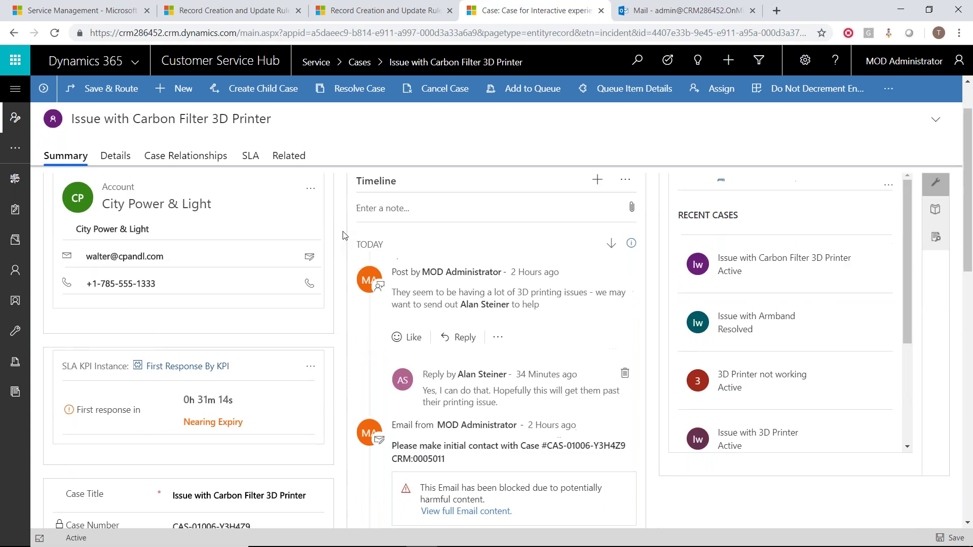
scroll(343, 236, "down", 4)
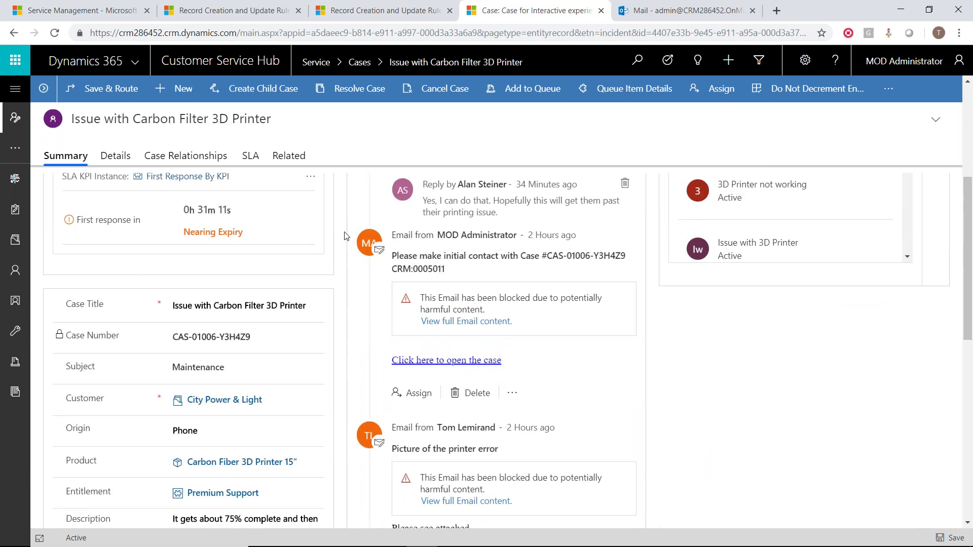
scroll(344, 237, "down", 1)
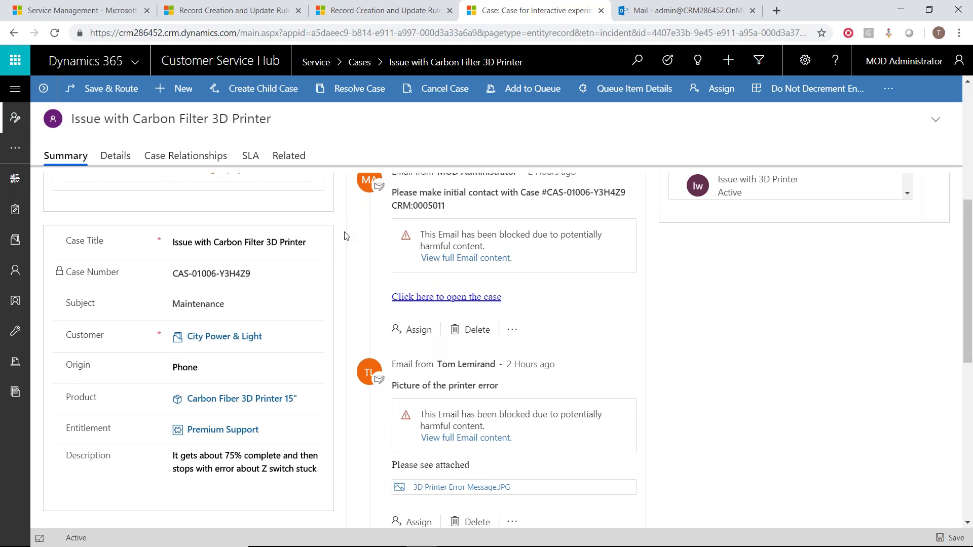
mouse_move(100, 433)
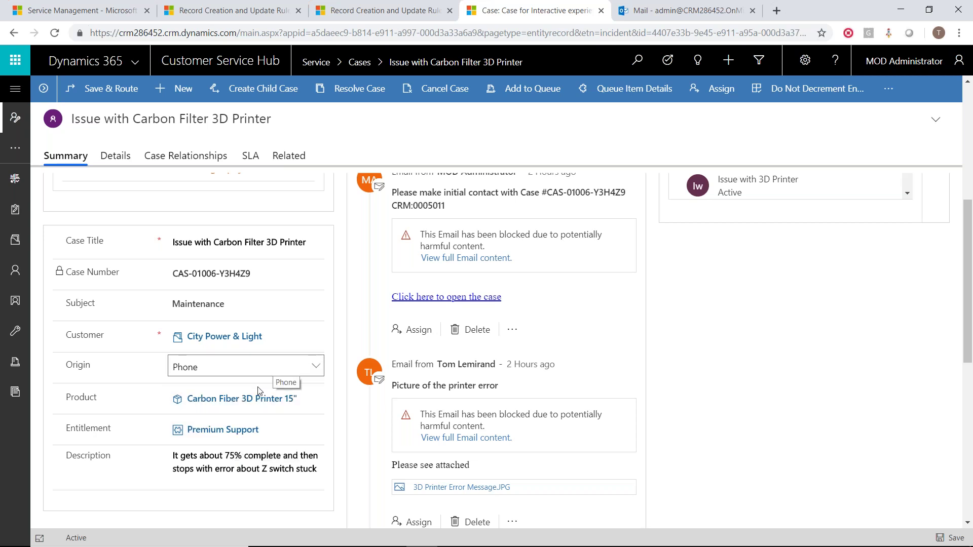
- Open the case's Premium Support entitlement and examine its terms, channels, products, contacts and SLA
left_click(215, 430)
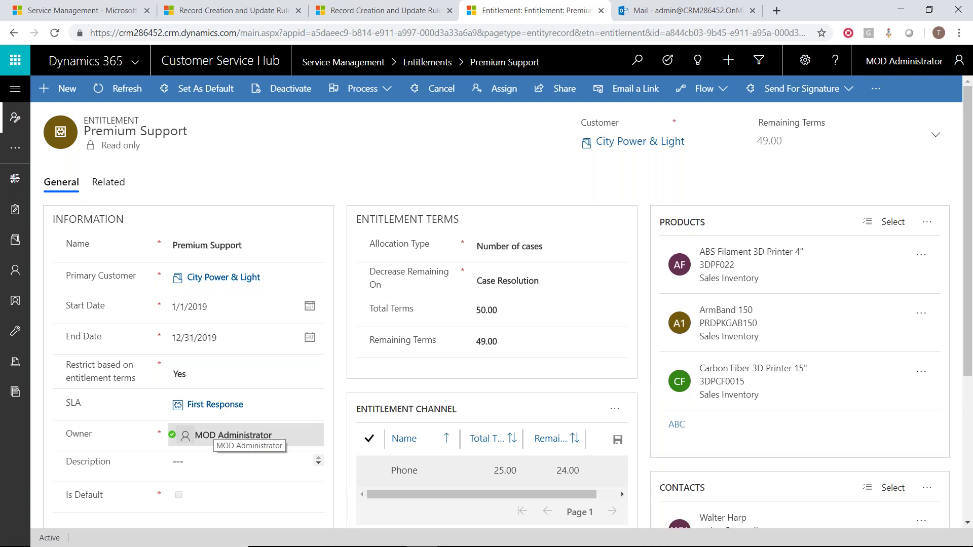
mouse_move(213, 435)
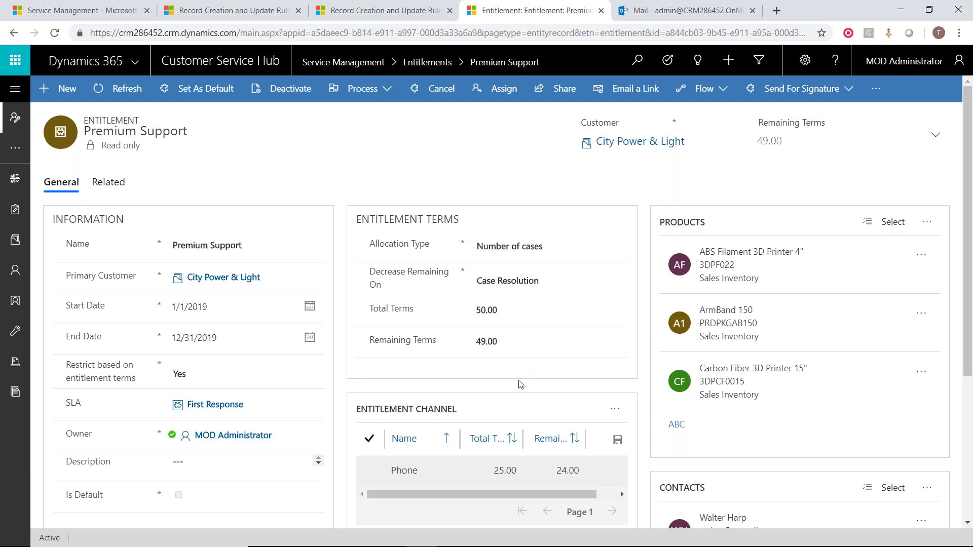
scroll(527, 388, "down", 1)
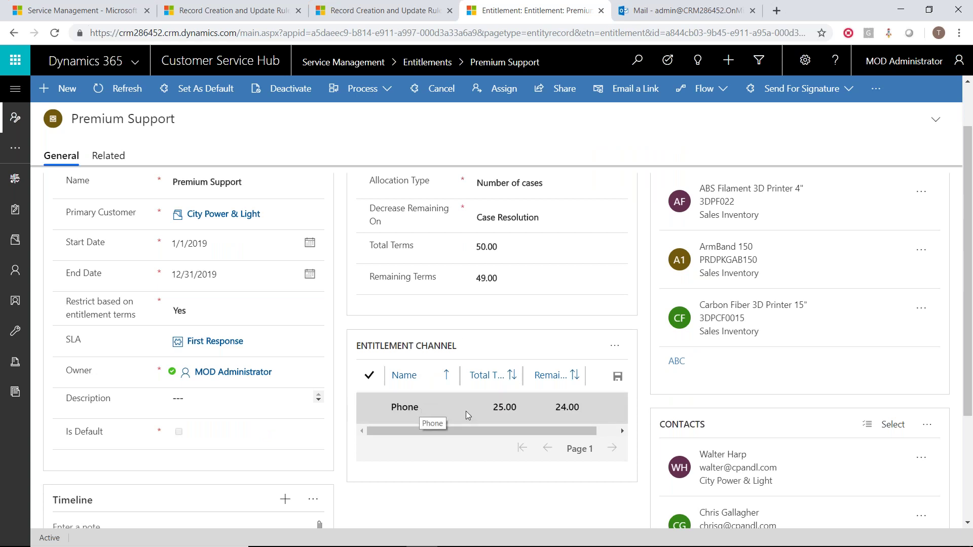
scroll(495, 391, "up", 2)
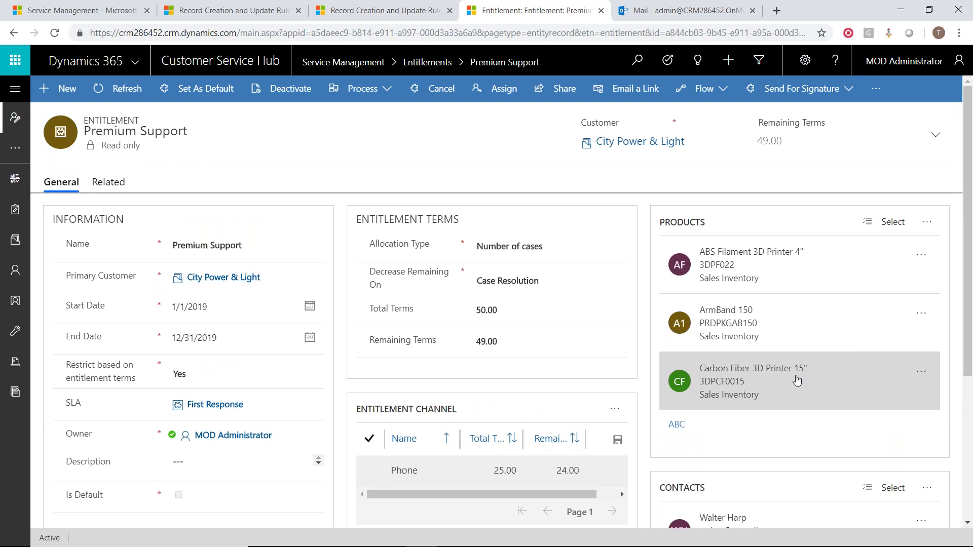
scroll(797, 381, "down", 2)
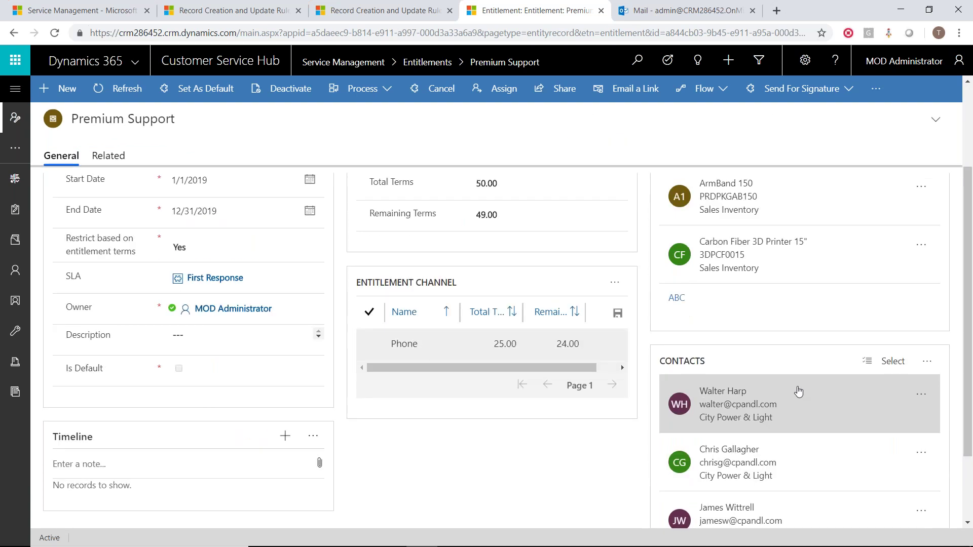
scroll(798, 392, "down", 1)
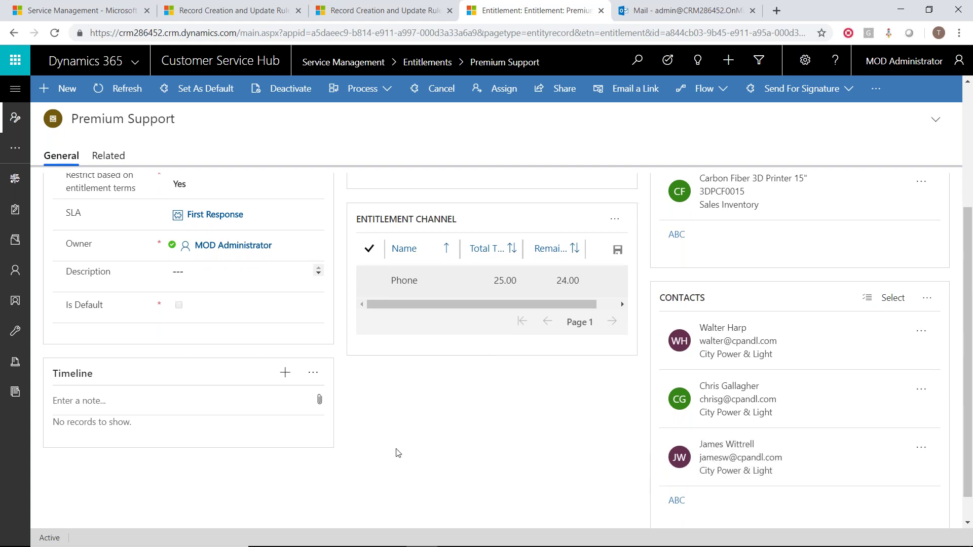
scroll(374, 446, "up", 1)
scroll(328, 392, "up", 1)
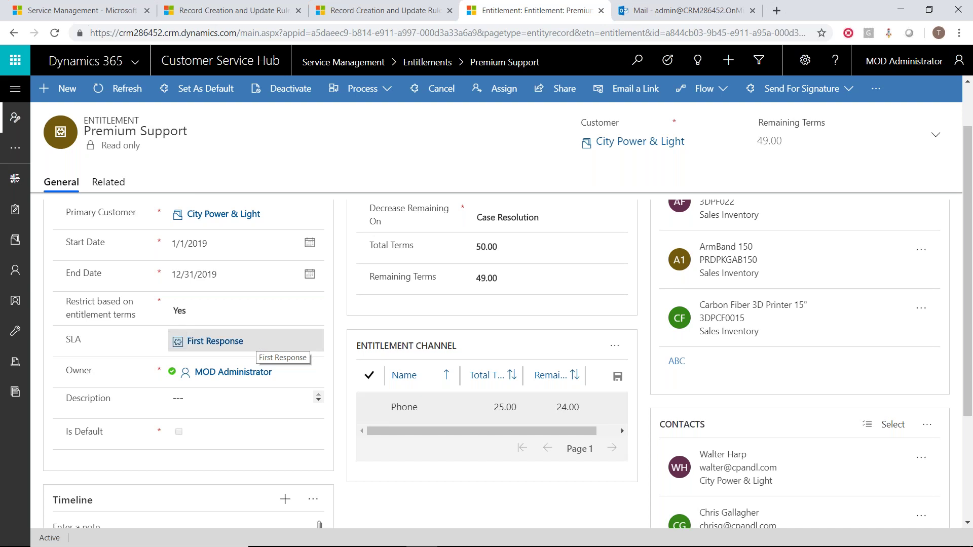
scroll(341, 301, "up", 1)
scroll(339, 294, "up", 1)
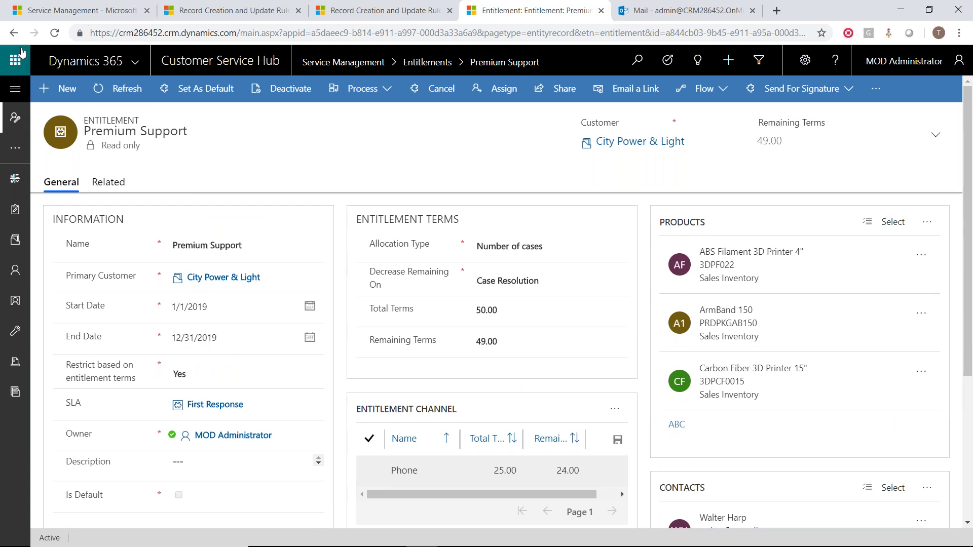
- Return to the case and review its details, description, related recent cases and entitlements
left_click(14, 34)
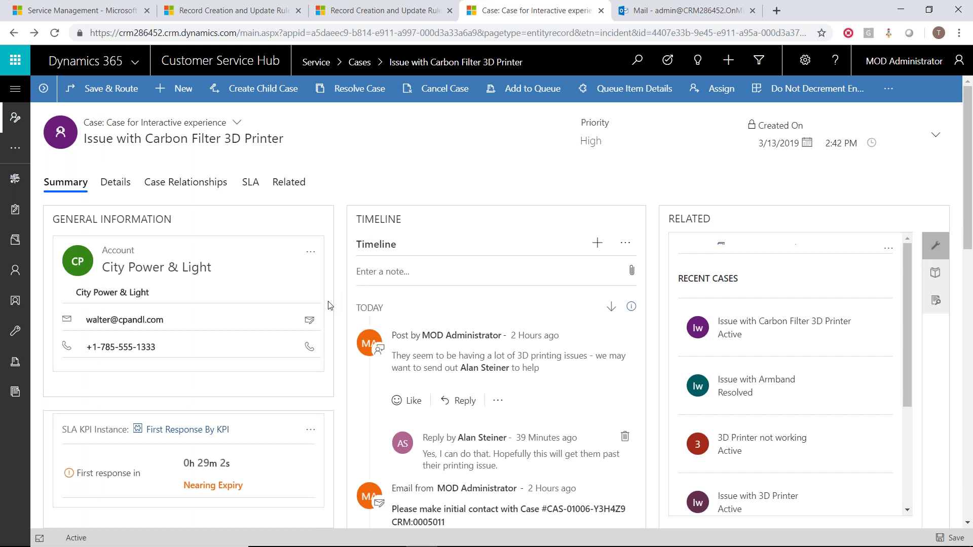
scroll(328, 304, "down", 5)
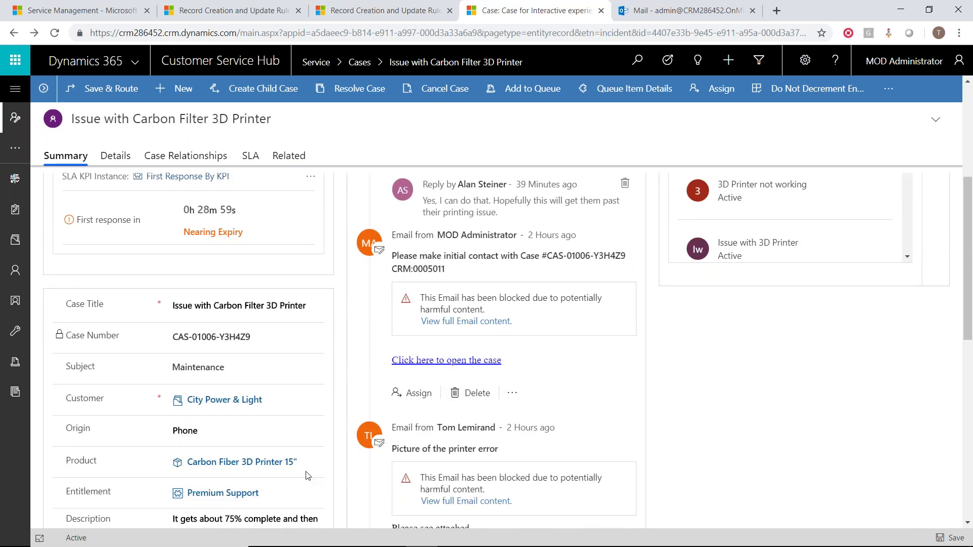
scroll(790, 240, "up", 5)
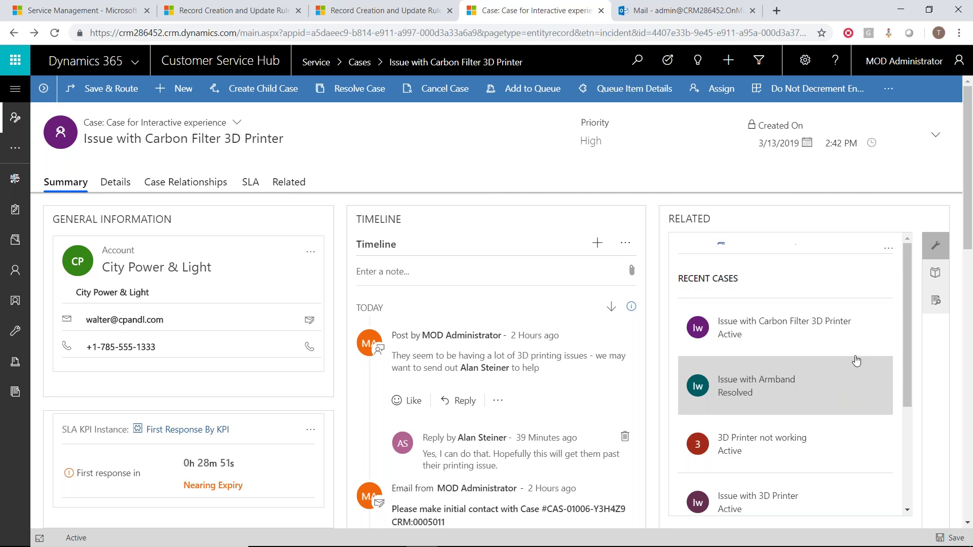
left_click_drag(905, 291, 920, 417)
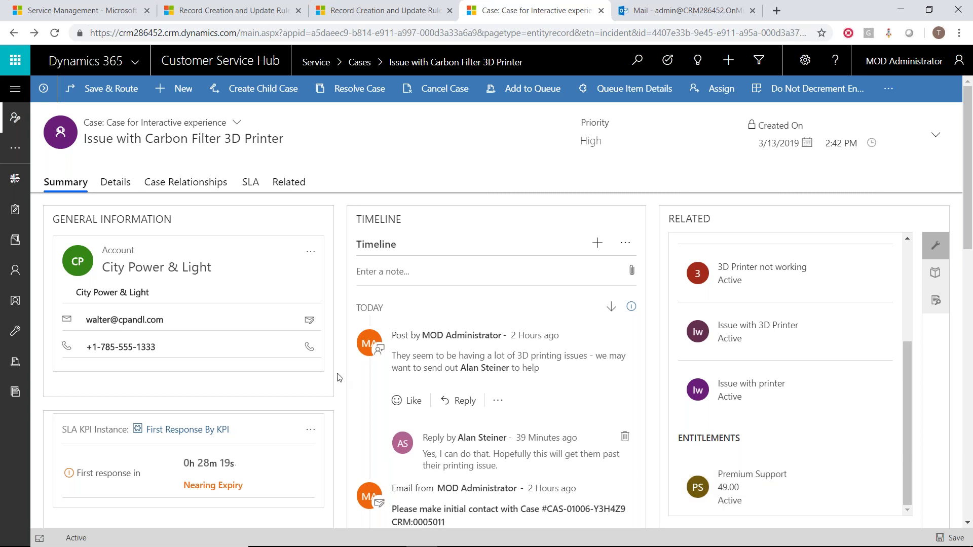
scroll(339, 378, "down", 6)
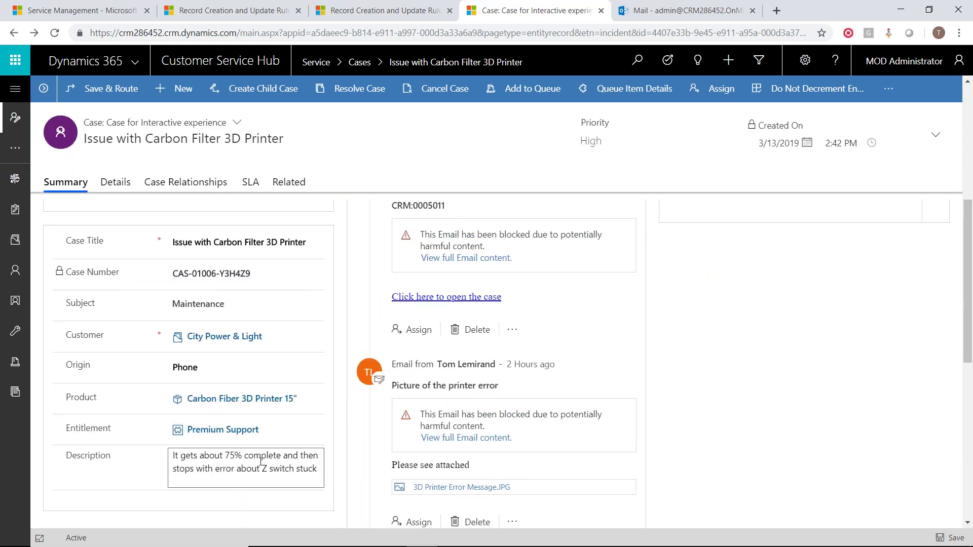
scroll(340, 455, "up", 5)
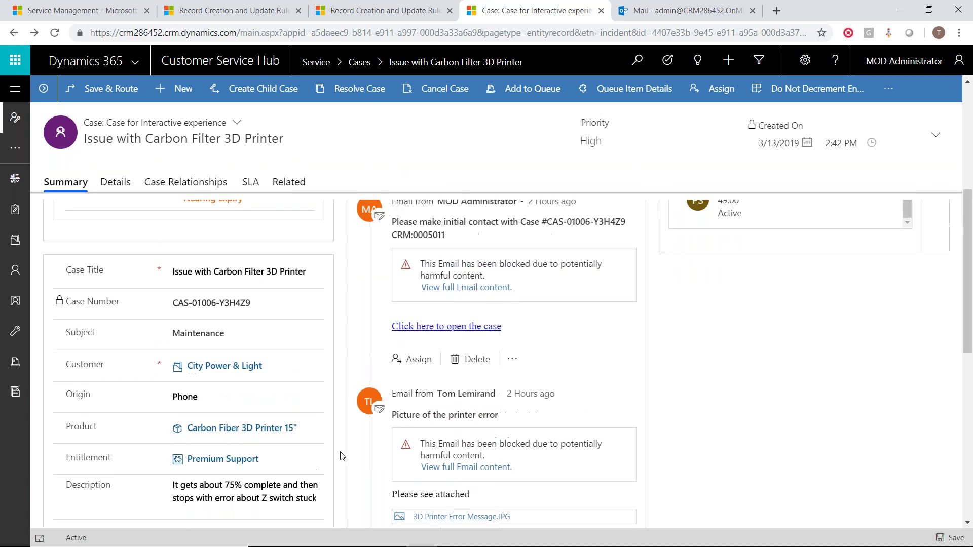
- Look over the case's summary, latest timeline post and reply, and the recent cases among its related records
scroll(334, 451, "up", 1)
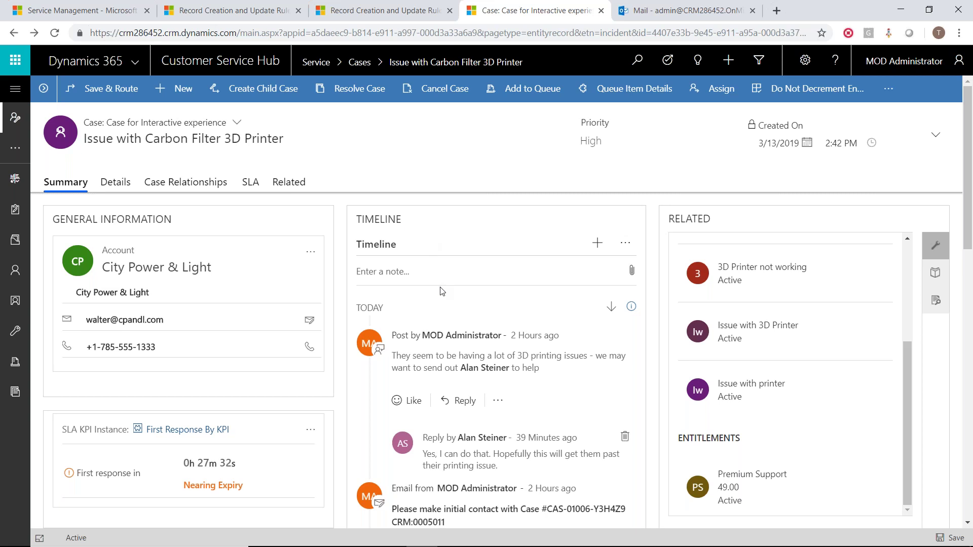
scroll(441, 291, "down", 1)
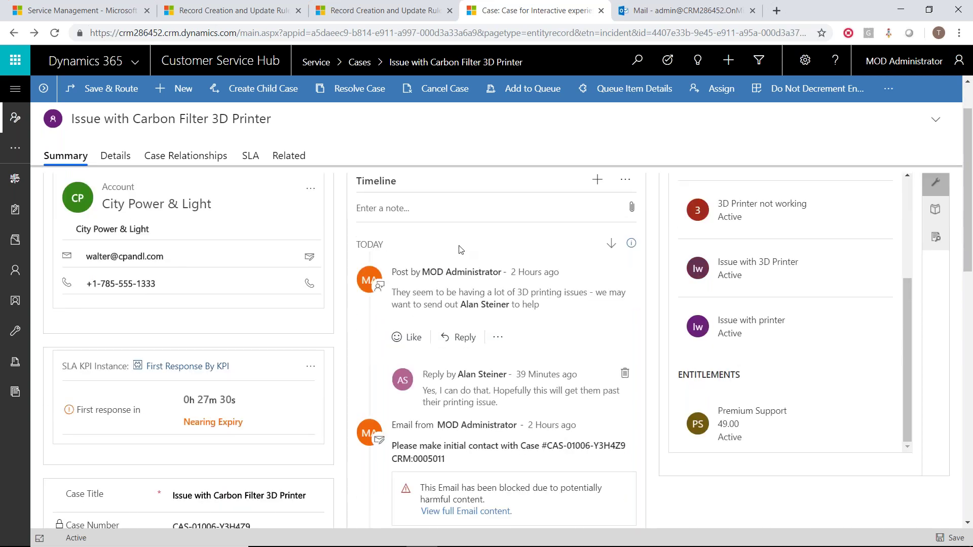
scroll(454, 251, "up", 1)
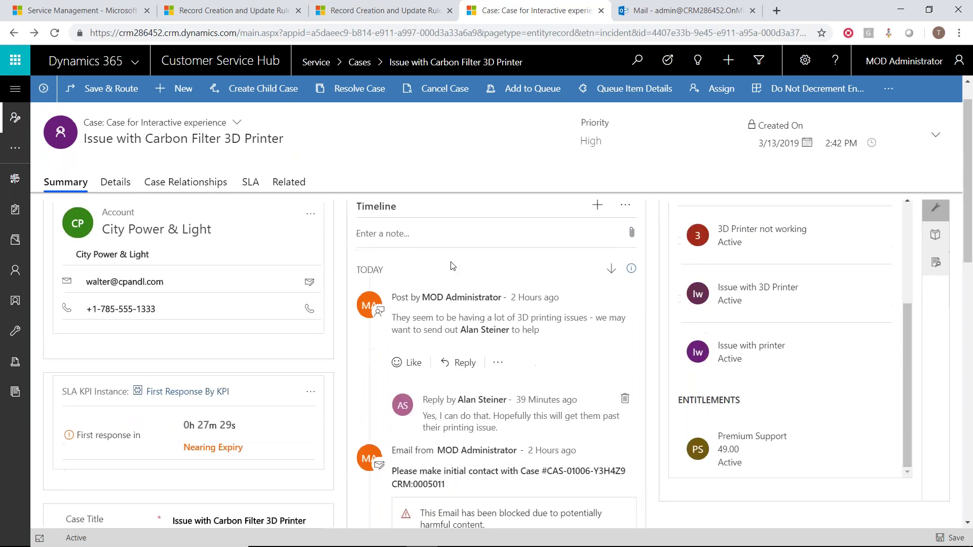
scroll(443, 249, "down", 2)
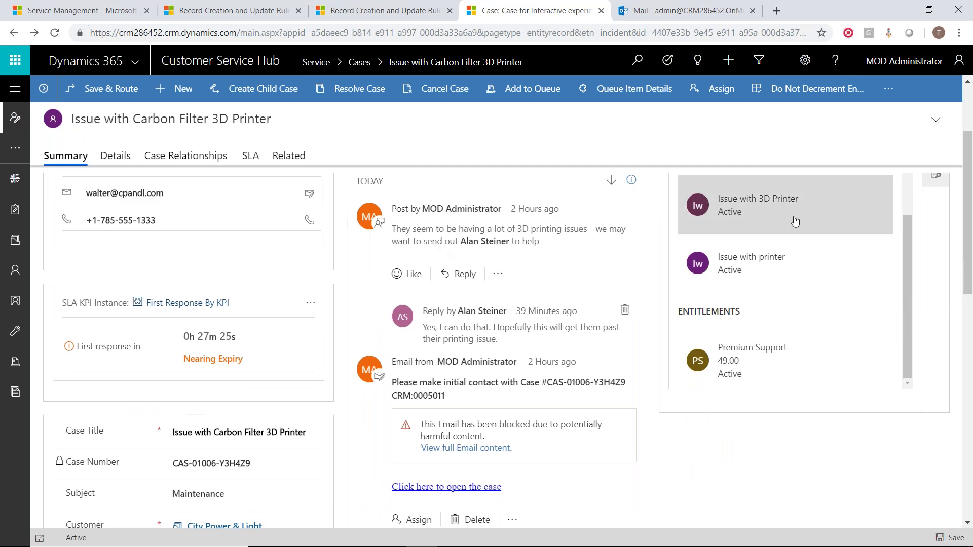
scroll(793, 223, "up", 2)
scroll(794, 324, "down", 1)
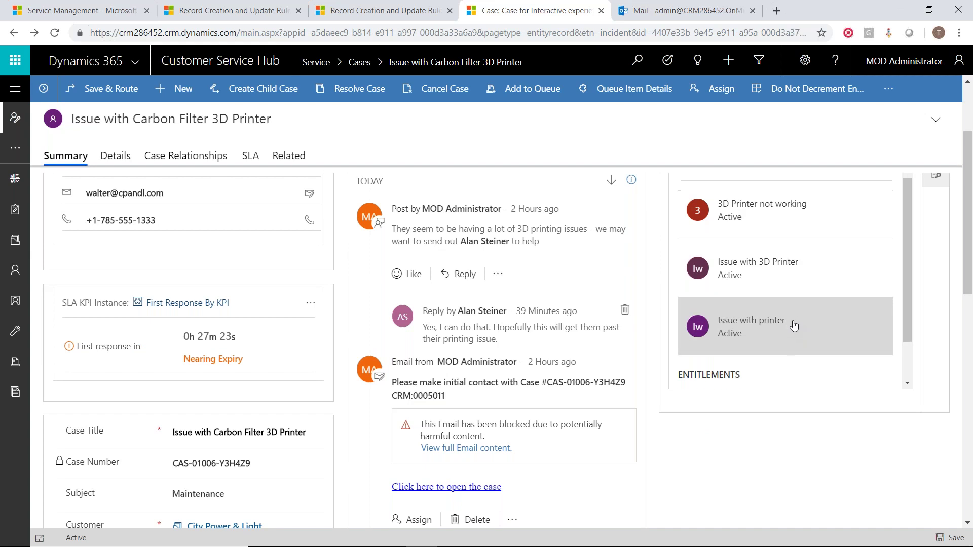
scroll(795, 318, "up", 1)
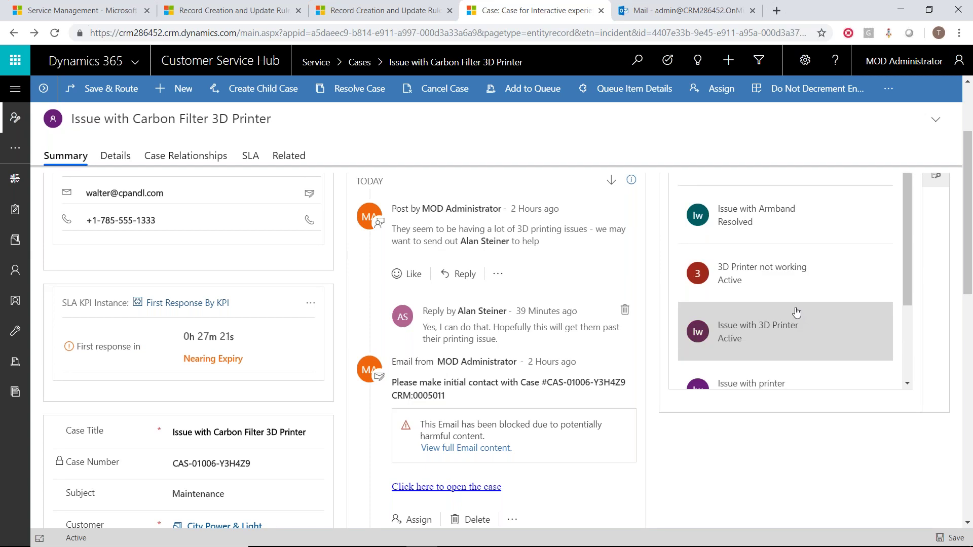
scroll(796, 311, "up", 1)
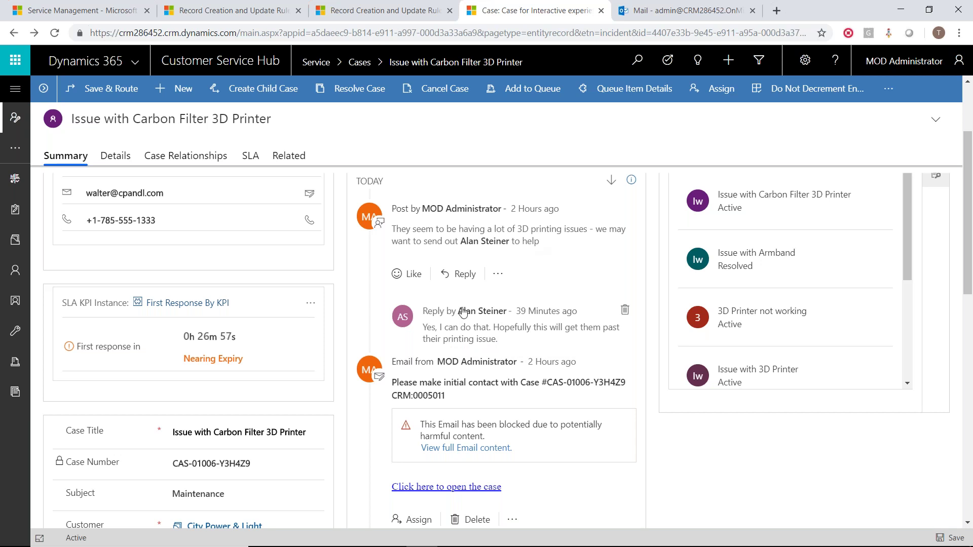
- Review the case timeline's emails about initial contact and the printer error picture alongside the case details
scroll(462, 311, "down", 3)
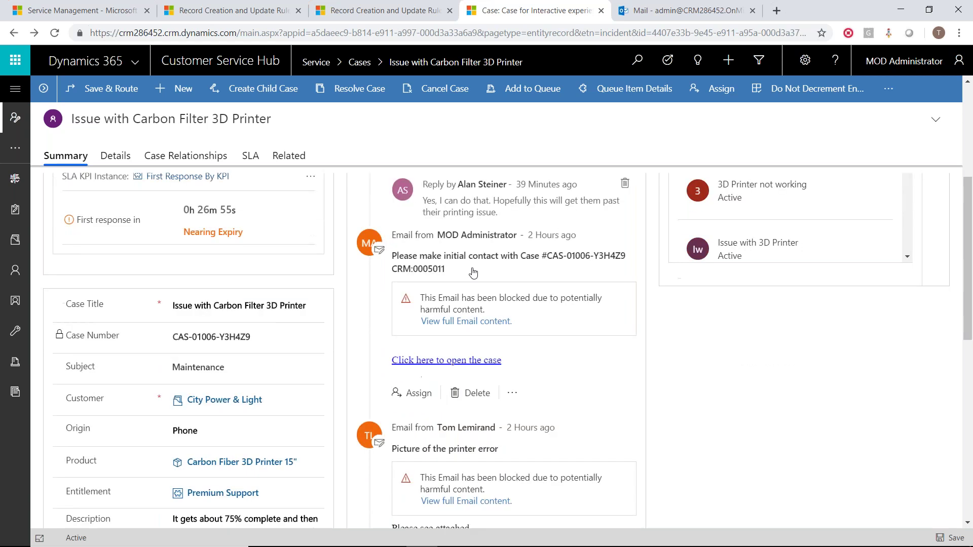
scroll(400, 345, "down", 2)
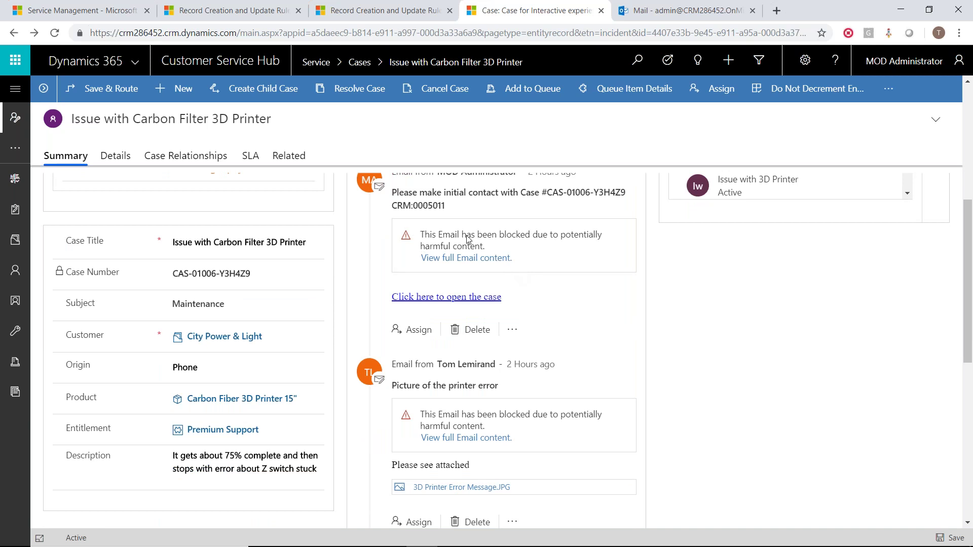
scroll(356, 279, "down", 1)
scroll(356, 280, "down", 1)
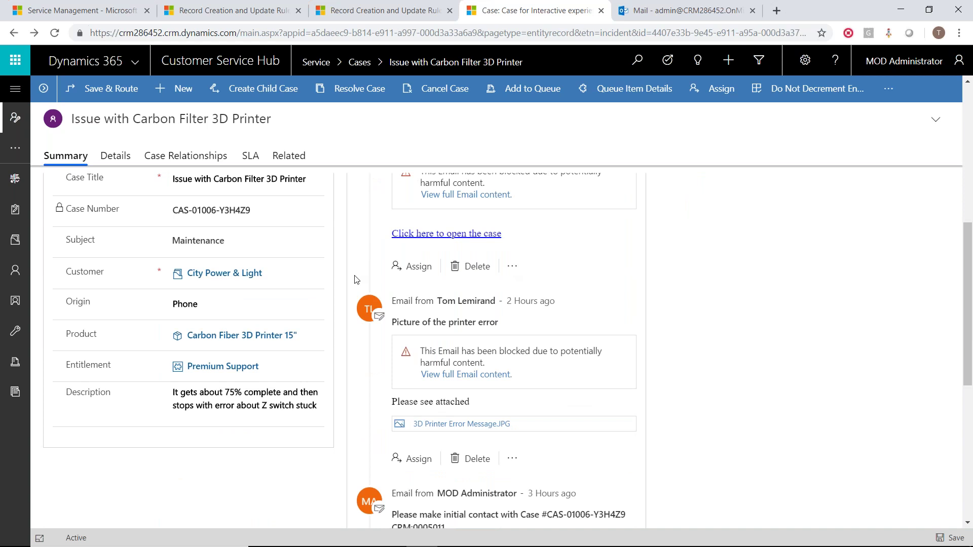
scroll(356, 279, "up", 1)
scroll(364, 300, "up", 3)
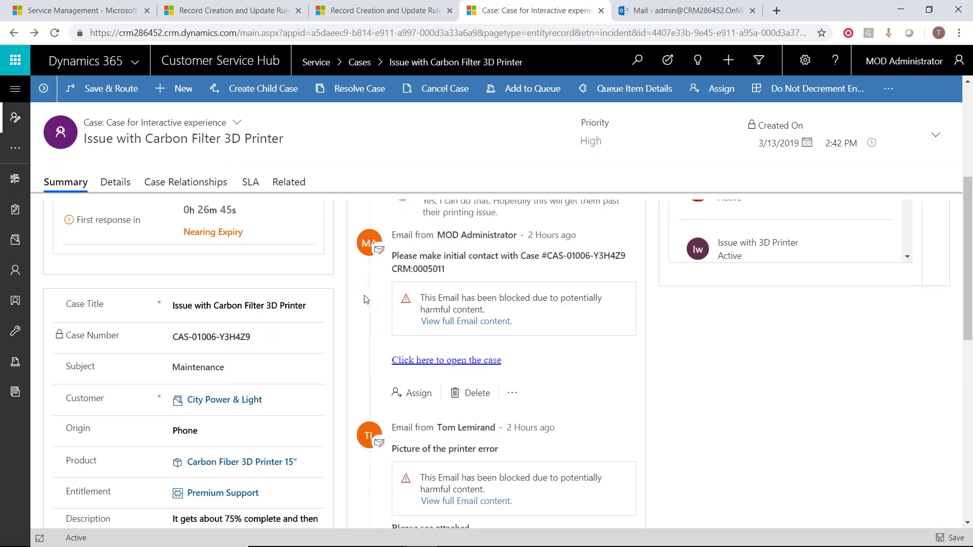
scroll(366, 301, "down", 2)
scroll(452, 273, "down", 3)
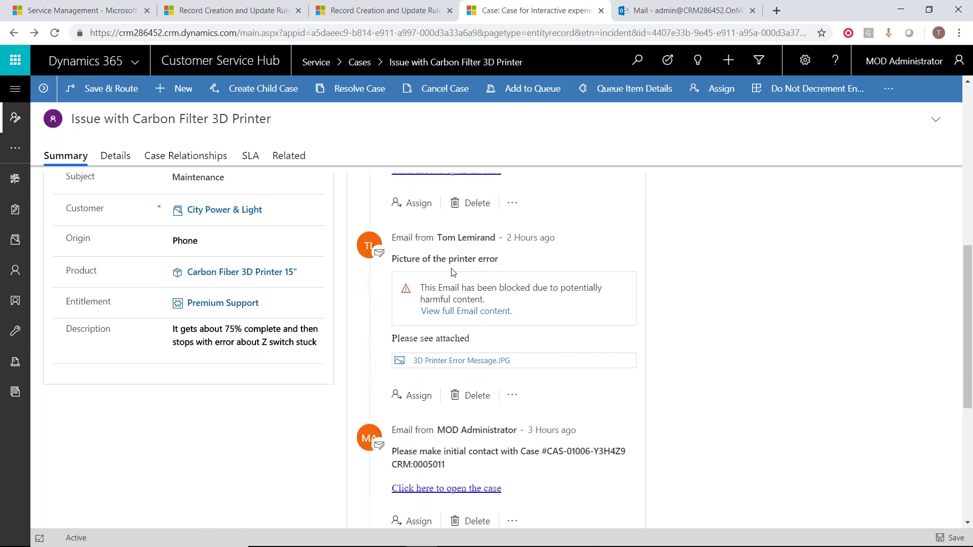
- Download and view the attachment 3D Printer Error Message.JPG from the printer error email, and close the image
left_click(452, 364)
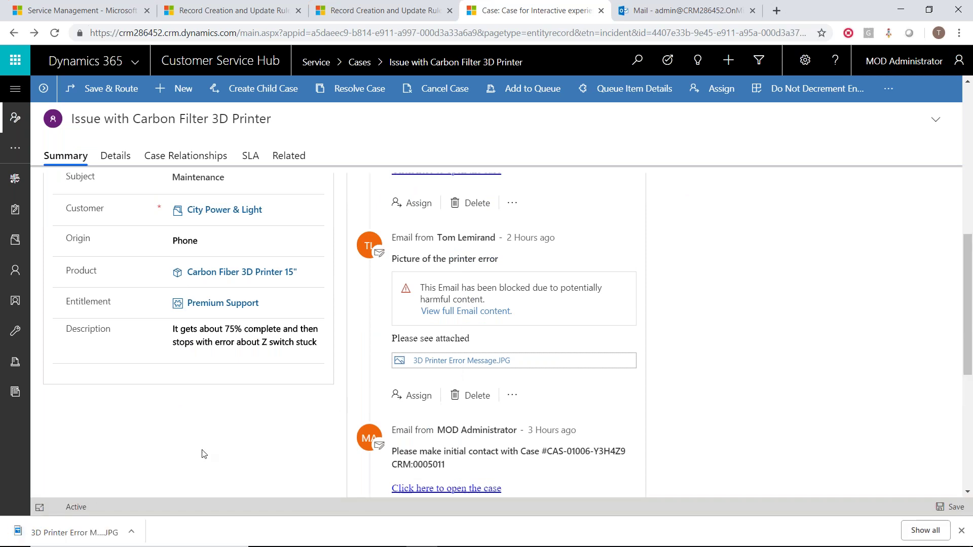
left_click(57, 536)
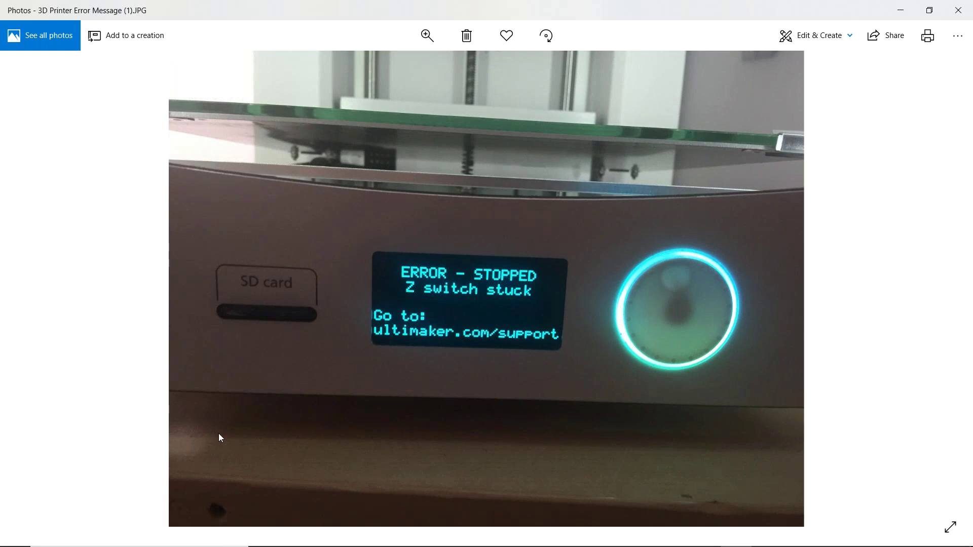
left_click(959, 9)
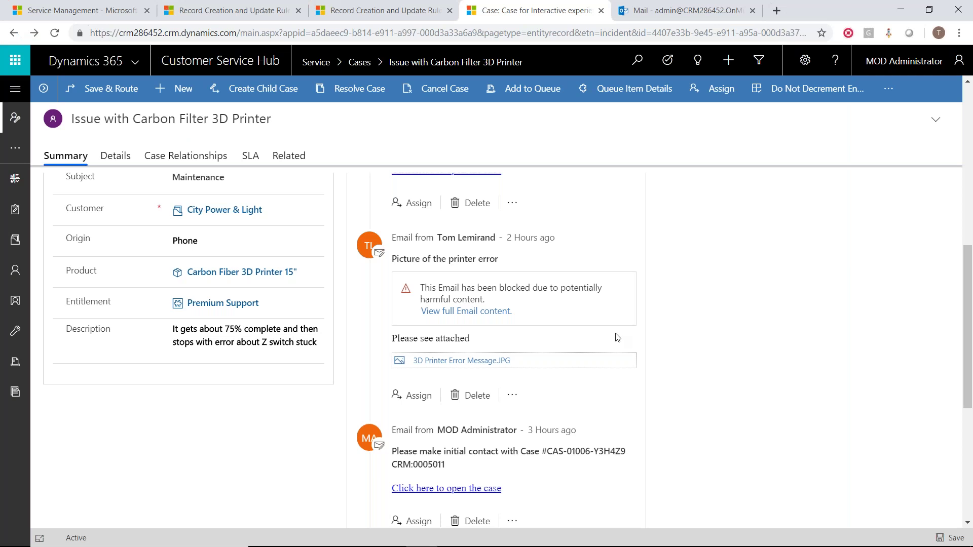
- Review the oldest timeline entries, including the Discuss Issue with Printer phone call and the case creation post
scroll(611, 349, "down", 2)
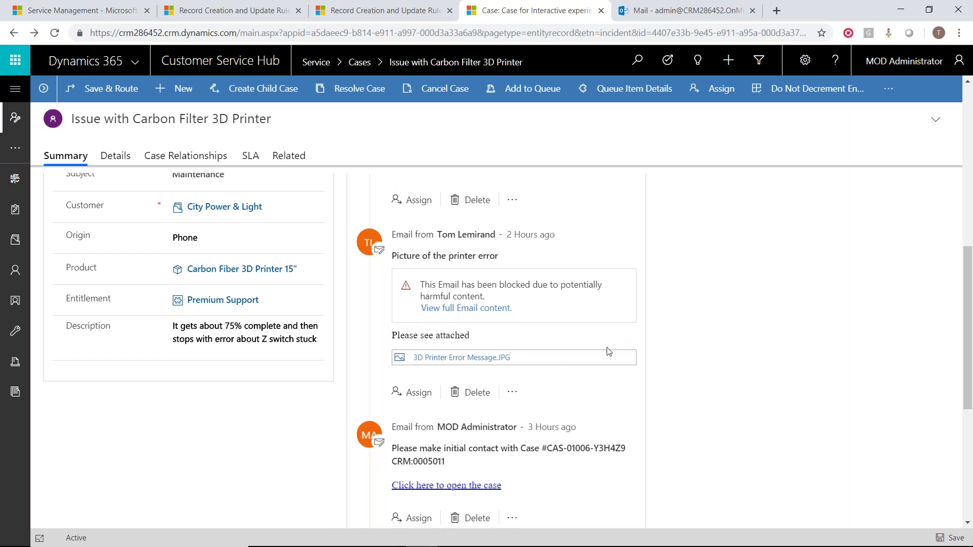
scroll(607, 355, "down", 5)
scroll(441, 339, "down", 1)
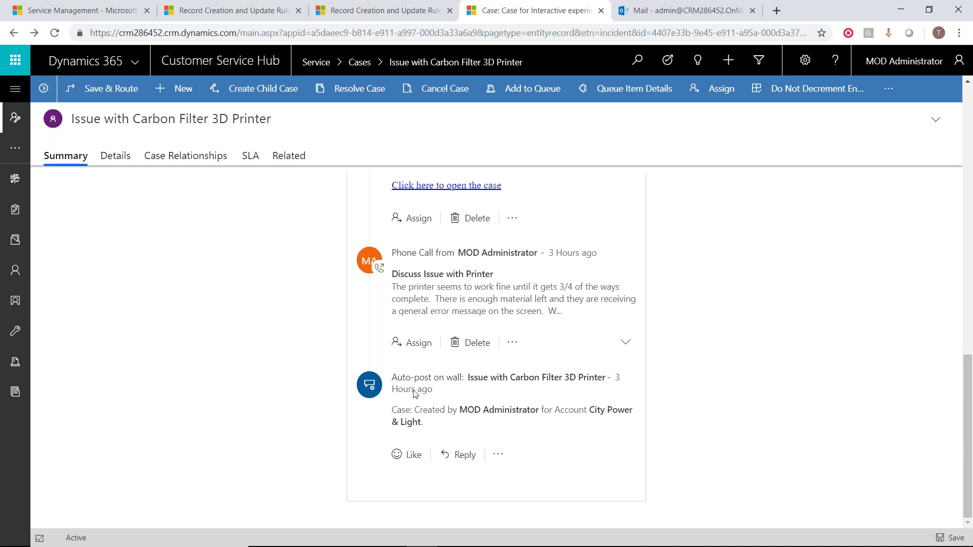
- Start a new phone call activity from the case timeline with the subject "Follow-up"
scroll(414, 393, "up", 4)
scroll(415, 394, "up", 4)
left_click(597, 244)
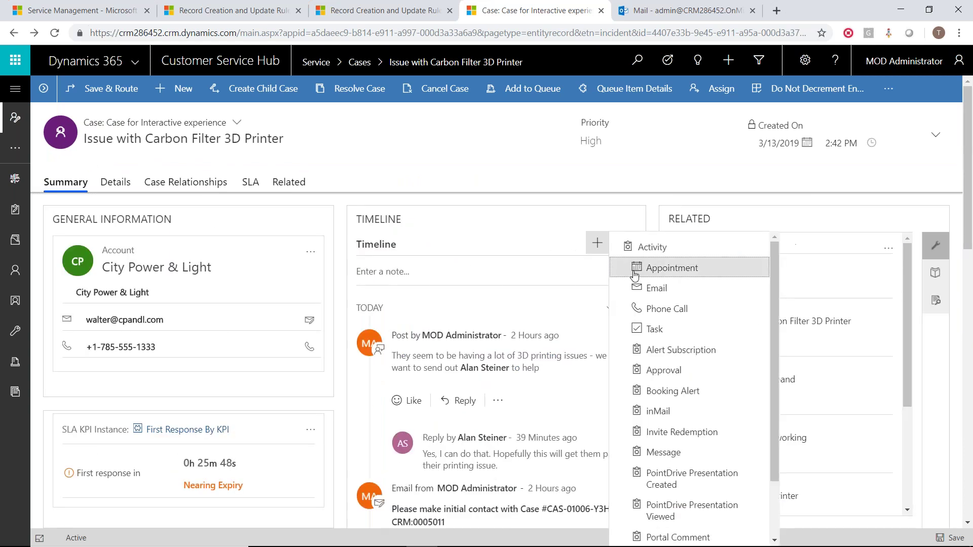
left_click(665, 309)
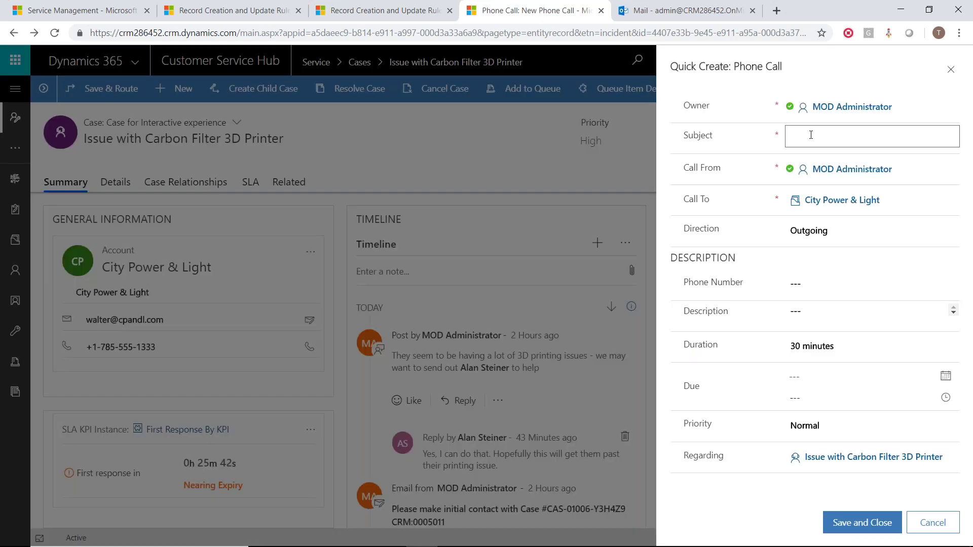
left_click(811, 135)
type("Follow-up")
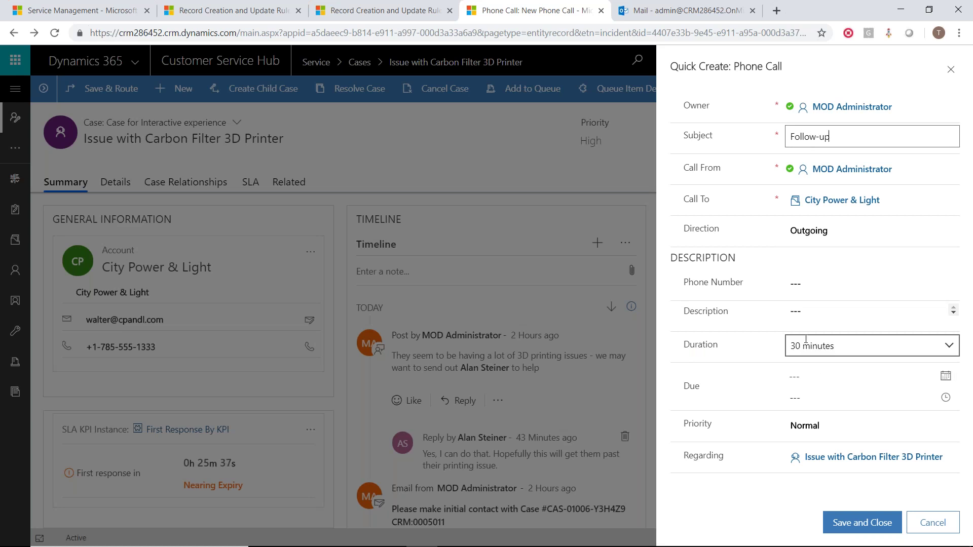
- Describe the phone call as "Onsite visit recommended", save it and dismiss the notification
left_click(812, 312)
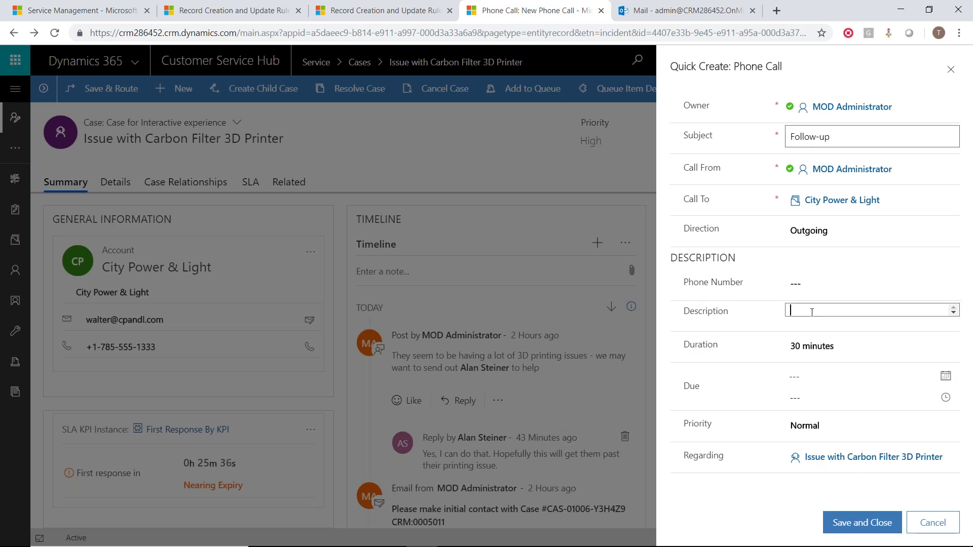
type("Onsite vis")
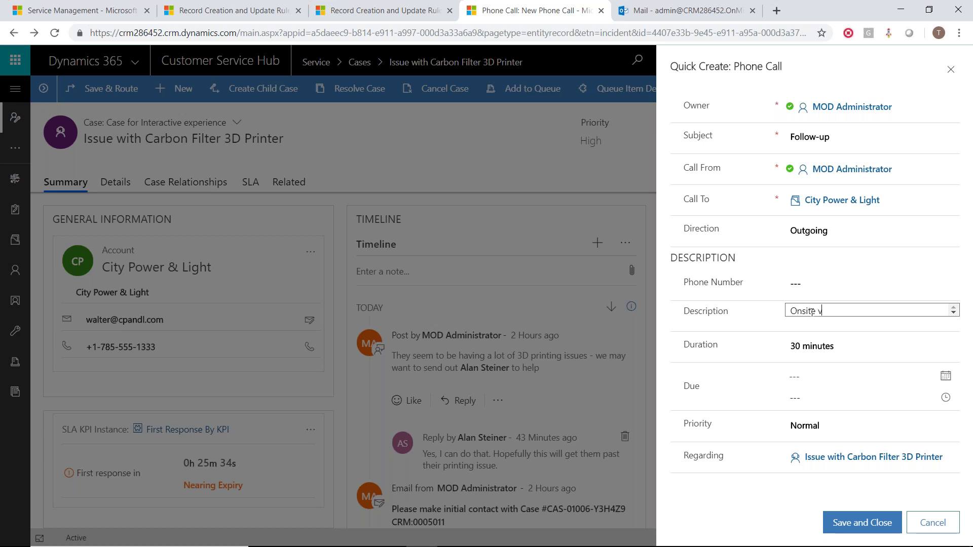
type("it recommended")
left_click(861, 524)
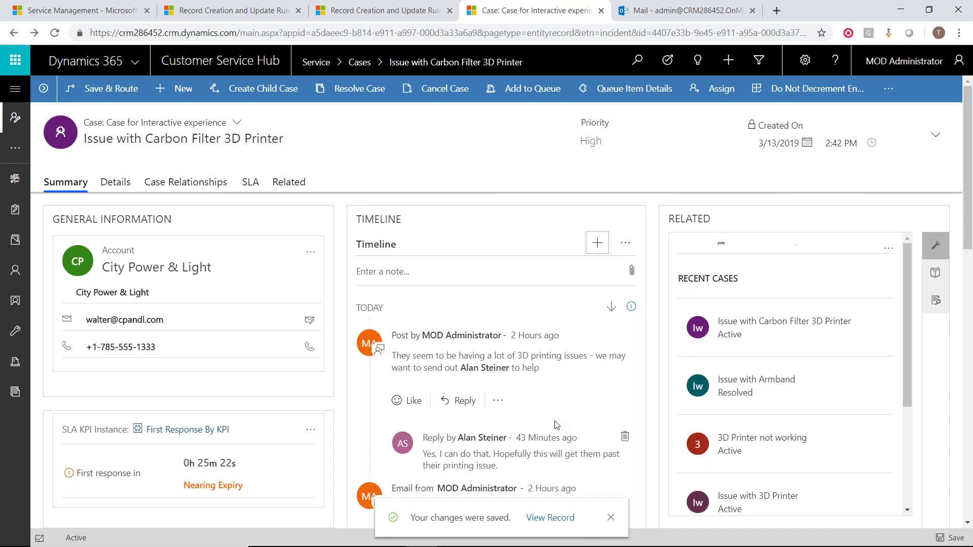
left_click(611, 518)
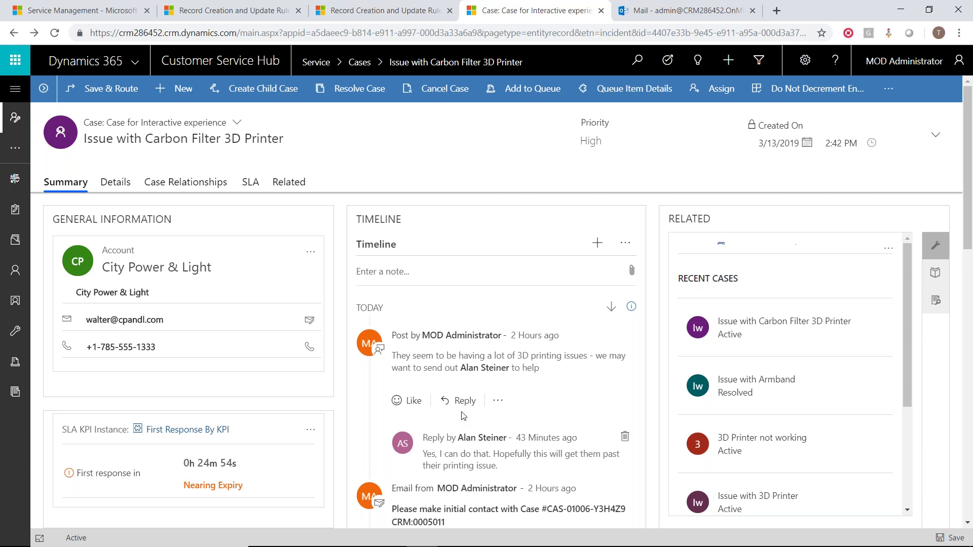
- Open the timeline's filter options, expand the additional filters and examine the available activity types
left_click(625, 244)
left_click(651, 295)
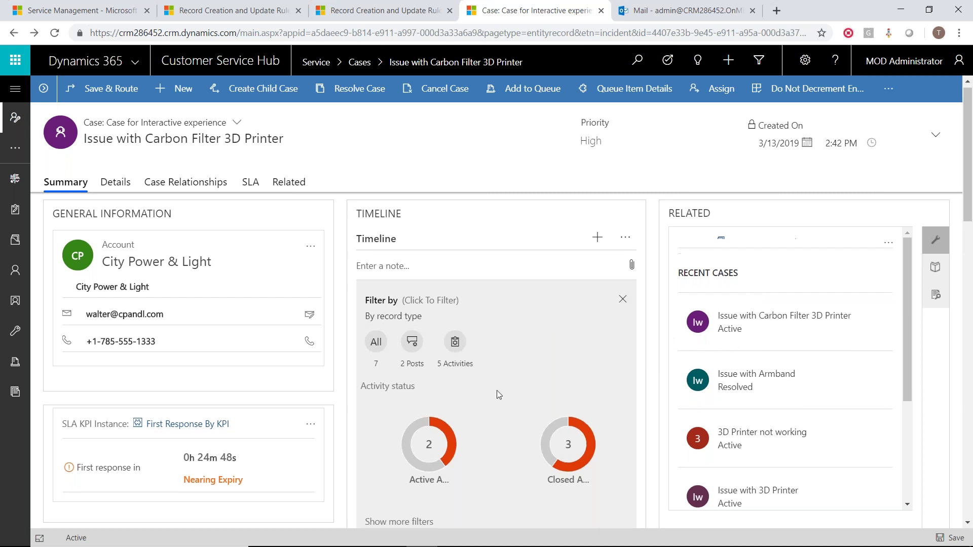
scroll(497, 390, "down", 3)
scroll(497, 351, "up", 2)
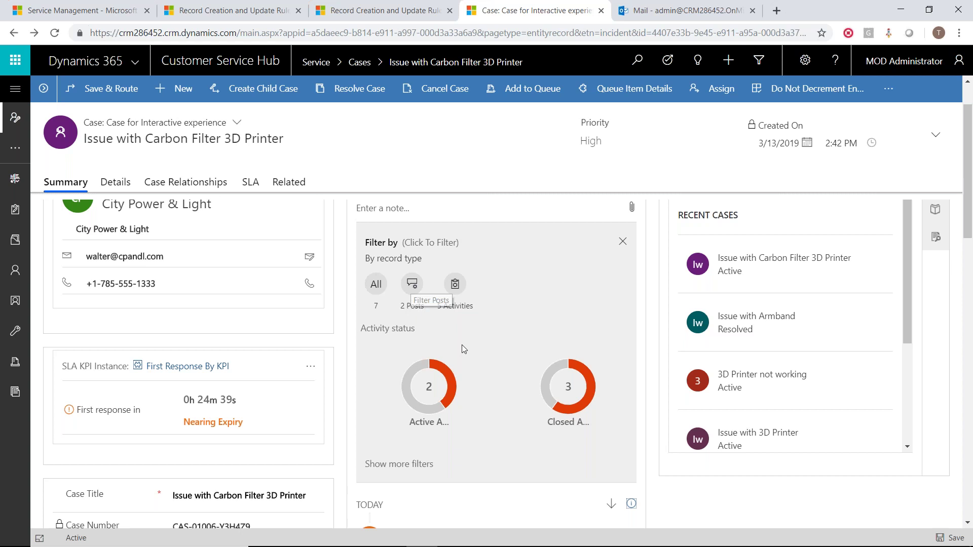
scroll(482, 380, "down", 3)
left_click(402, 338)
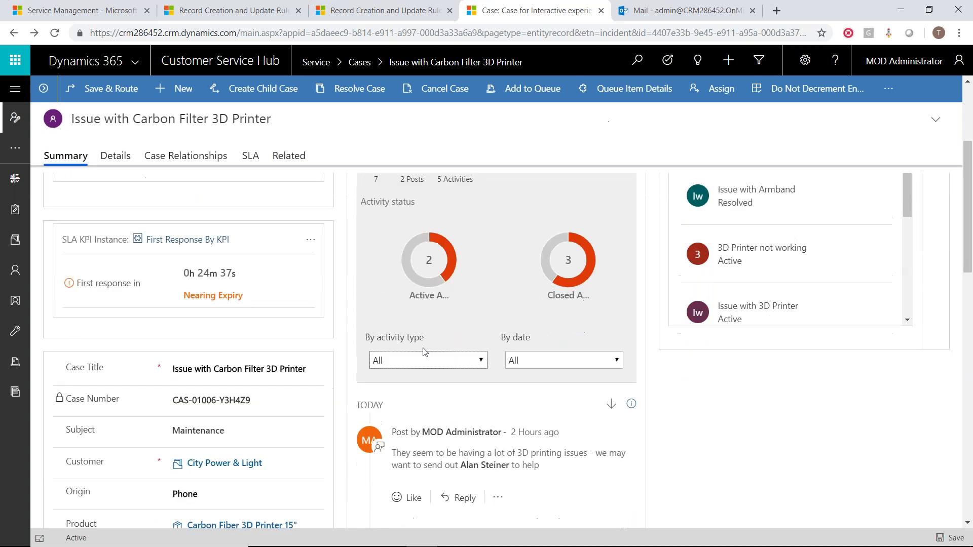
left_click(479, 361)
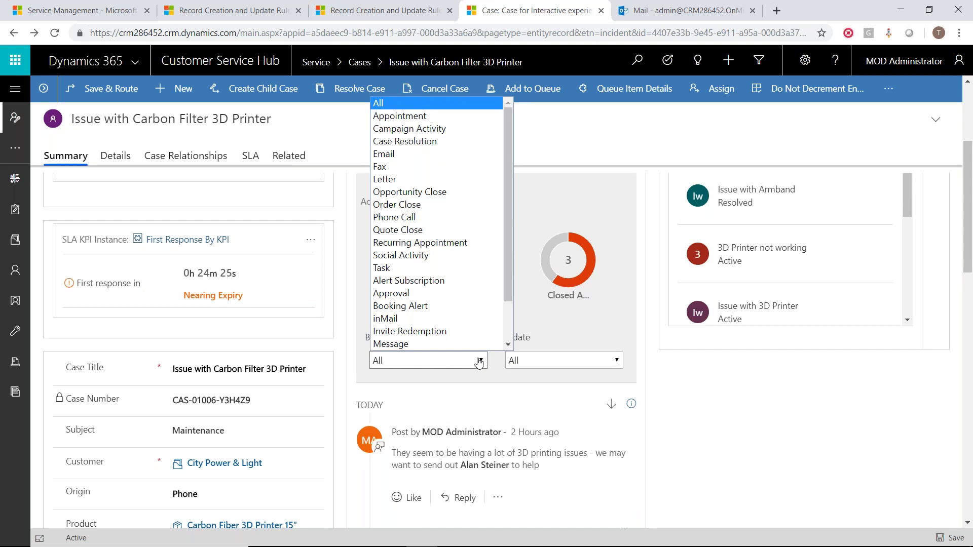
left_click(589, 381)
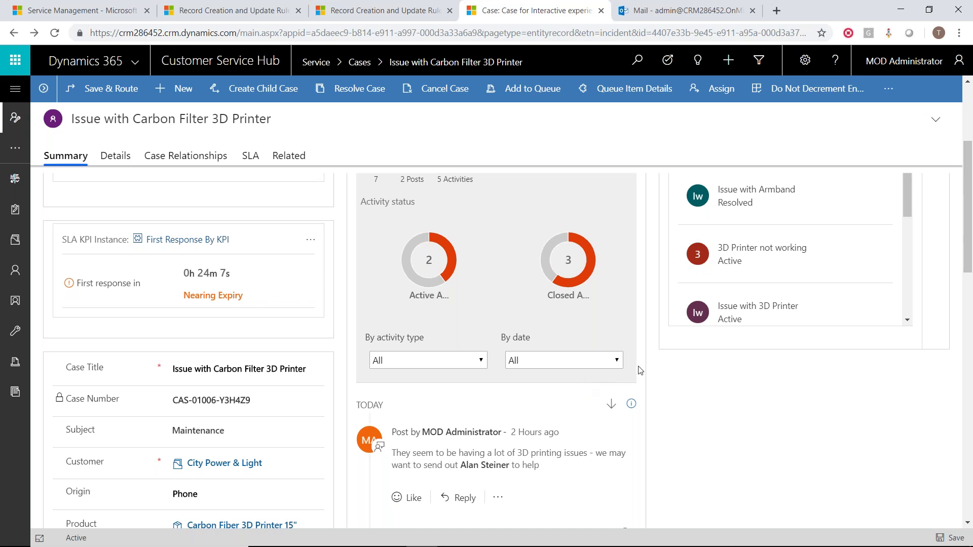
- Review the related recent cases and entitlements, and show the knowledge base search for the case
scroll(650, 357, "up", 1)
scroll(650, 356, "up", 3)
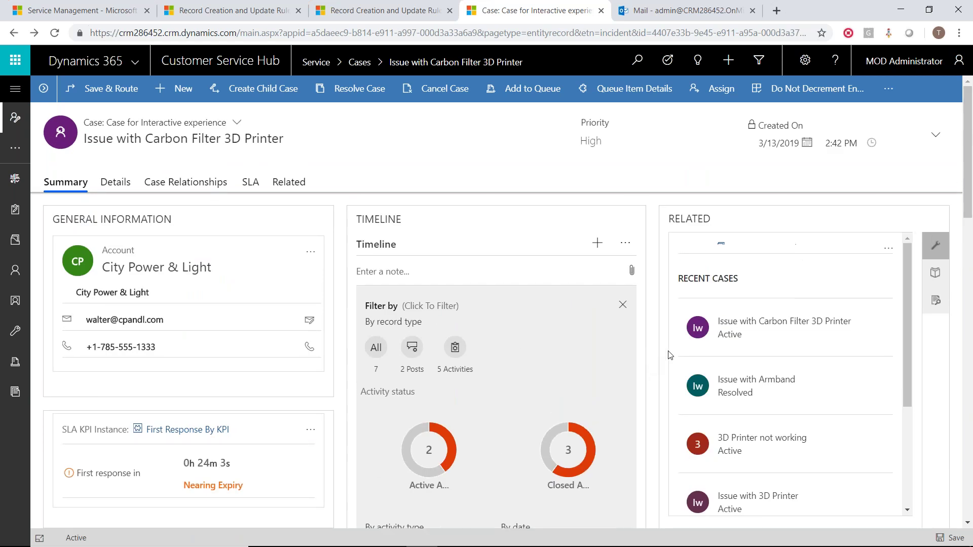
scroll(805, 302, "down", 1)
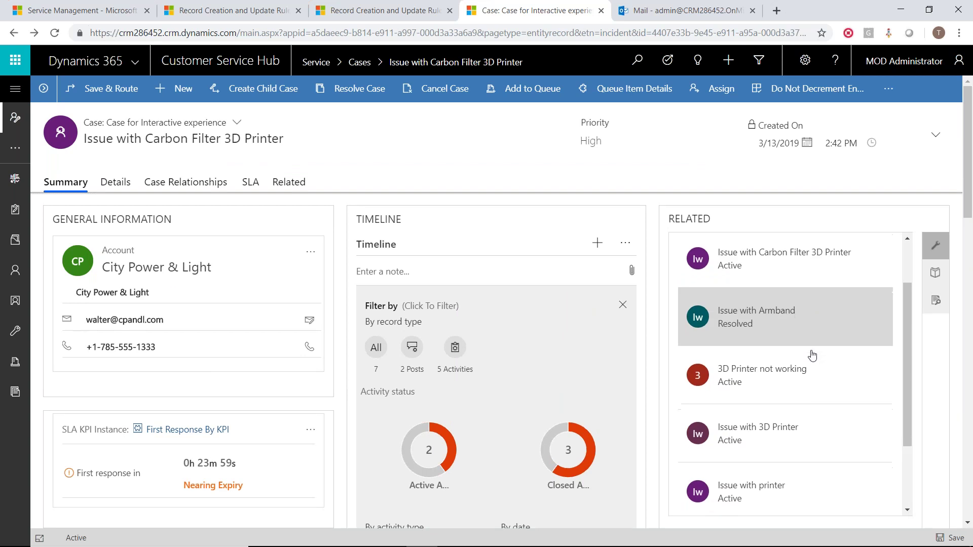
scroll(808, 352, "down", 1)
scroll(810, 359, "up", 1)
scroll(808, 350, "up", 1)
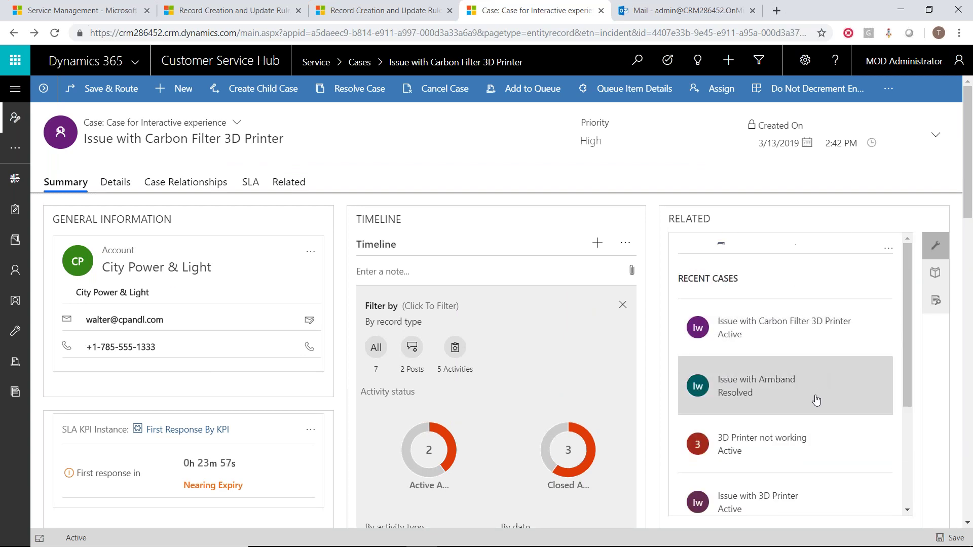
scroll(820, 395, "down", 1)
scroll(822, 395, "down", 1)
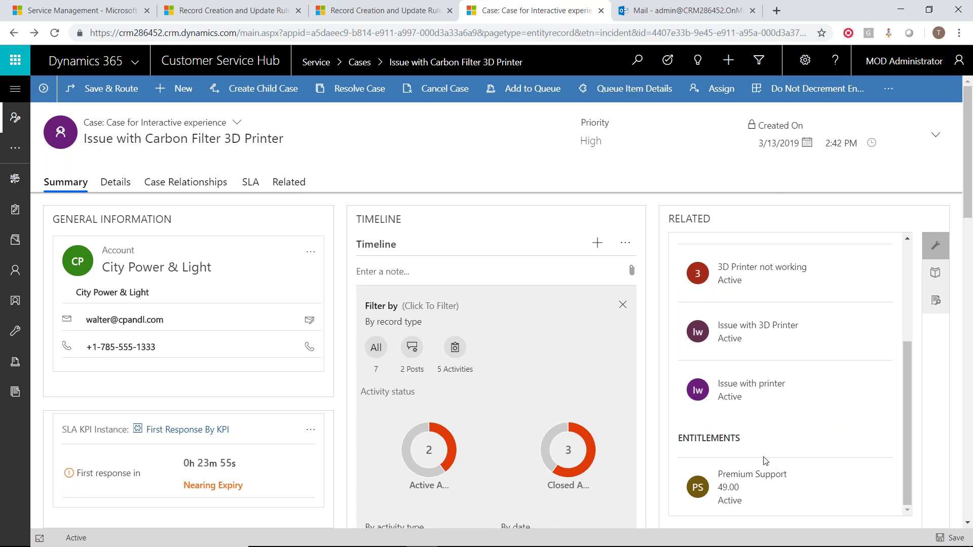
scroll(784, 426, "up", 2)
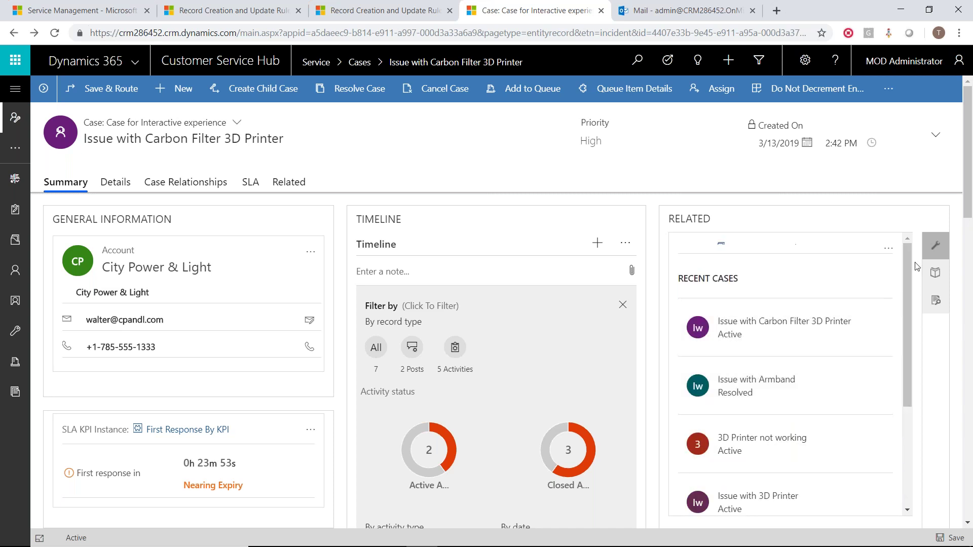
left_click(935, 276)
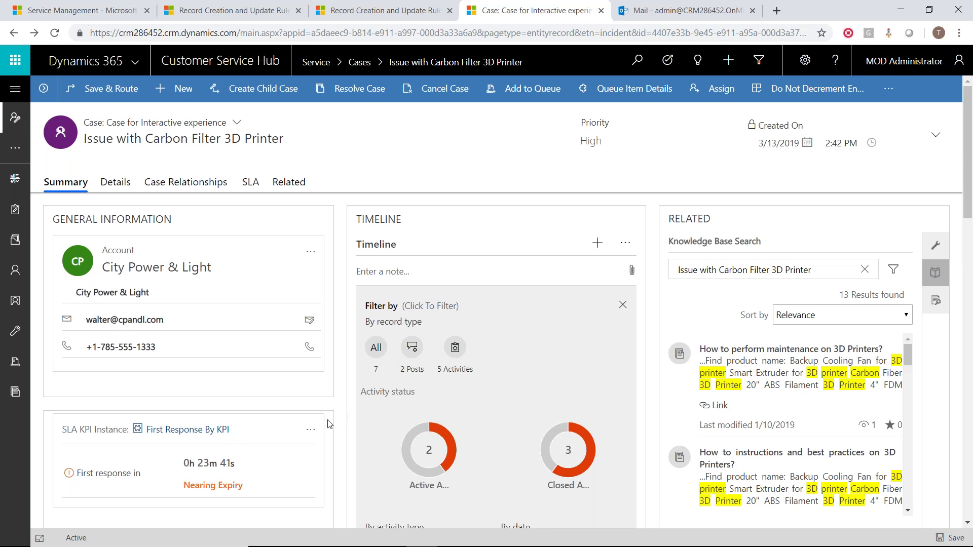
- Look through the suggested knowledge articles for the 3D printer case in the knowledge base search
scroll(324, 428, "down", 3)
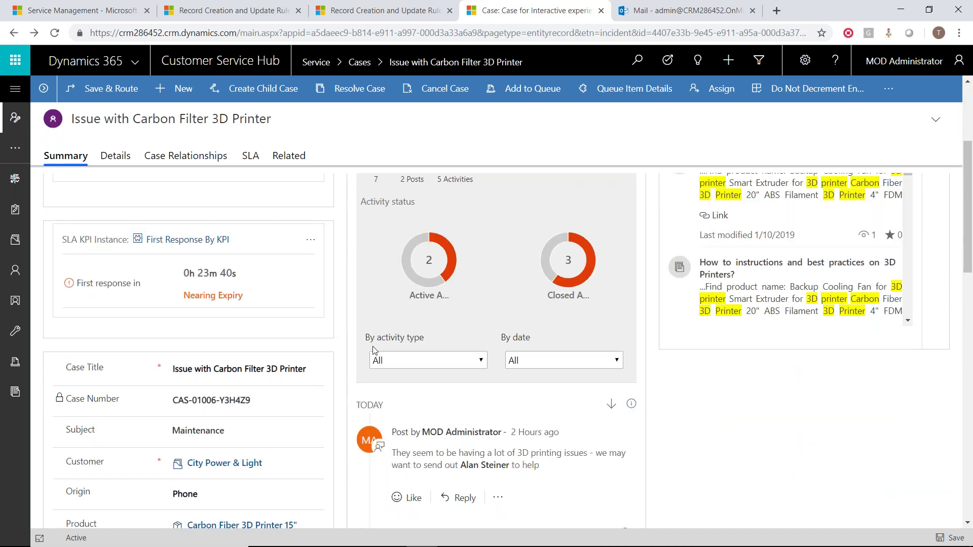
scroll(373, 350, "up", 3)
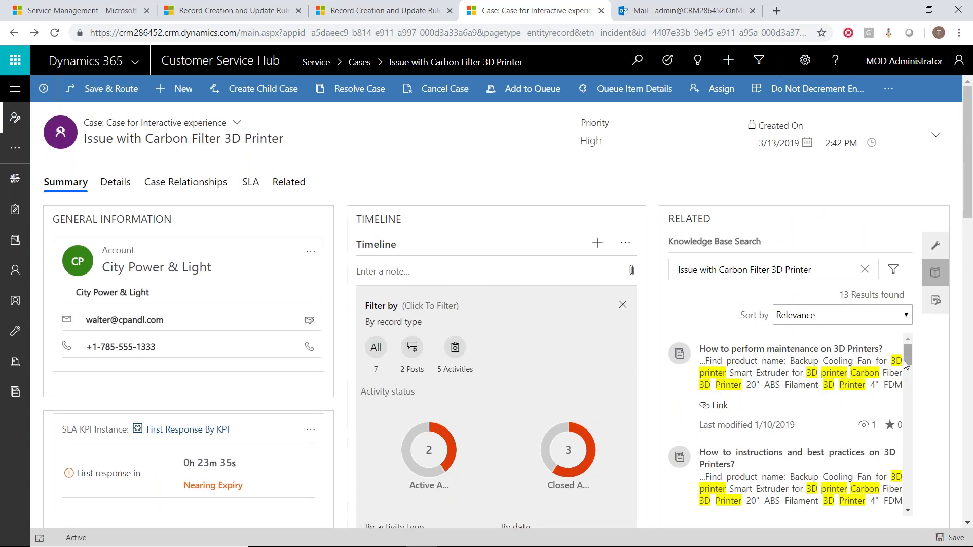
scroll(910, 366, "down", 2)
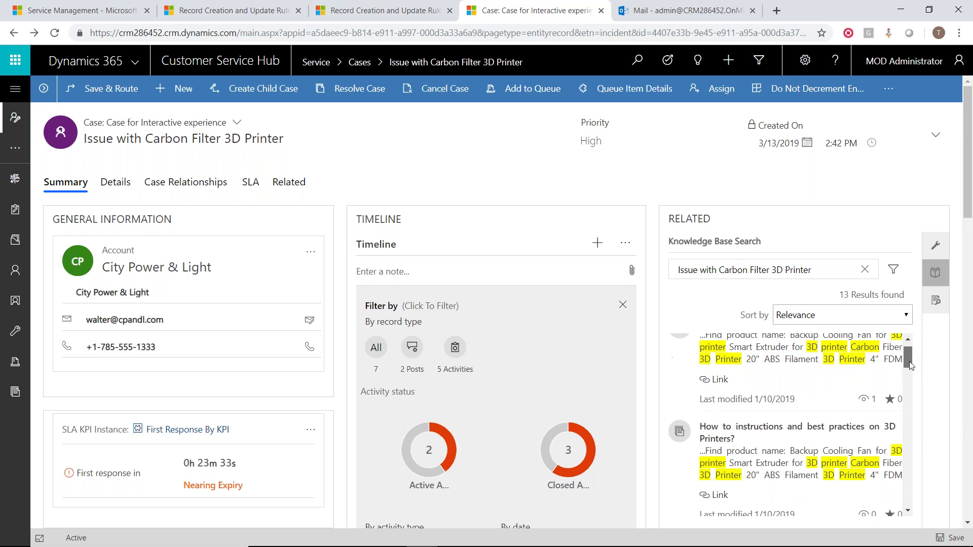
scroll(910, 366, "down", 1)
scroll(912, 362, "up", 2)
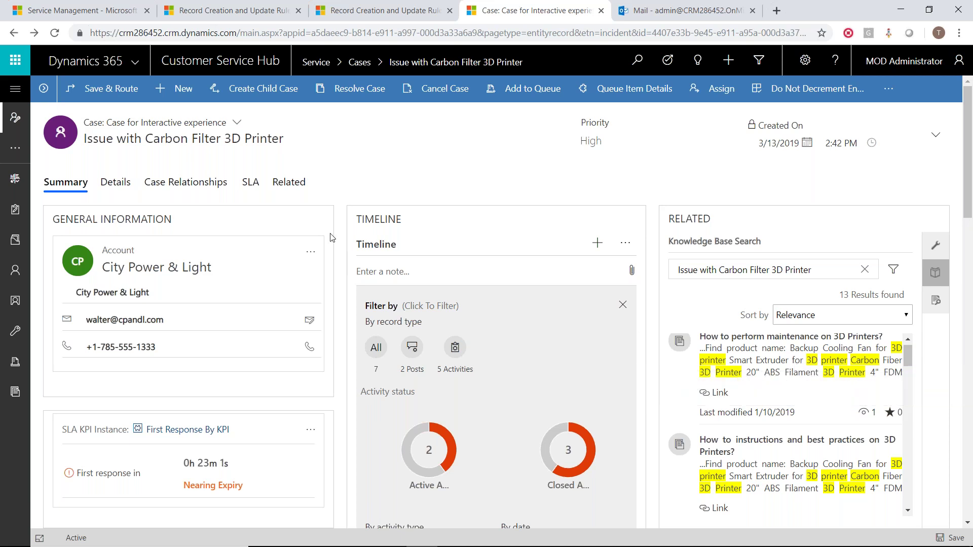
- In the case details, set First Response Sent to Yes and save the case
left_click(116, 184)
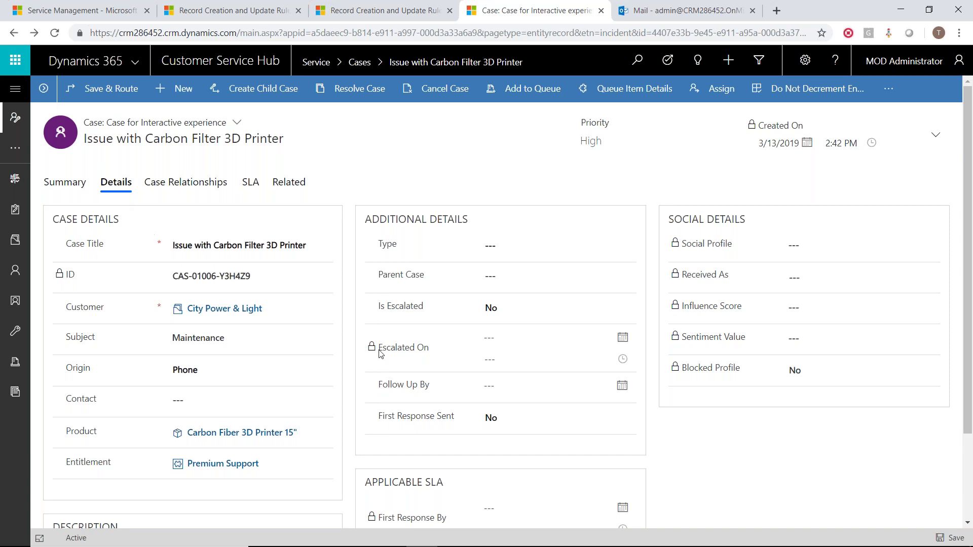
left_click(496, 422)
left_click(940, 540)
scroll(348, 338, "down", 1)
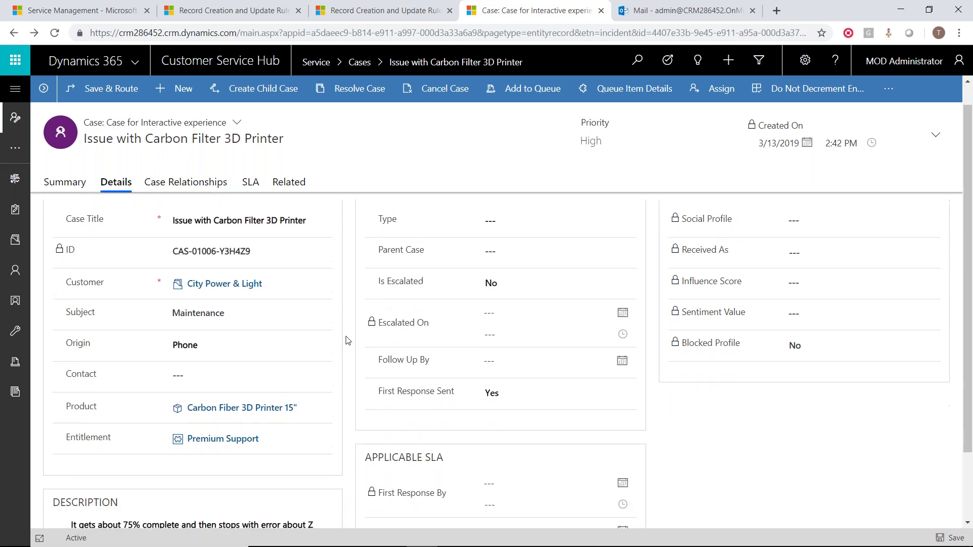
scroll(348, 342, "up", 1)
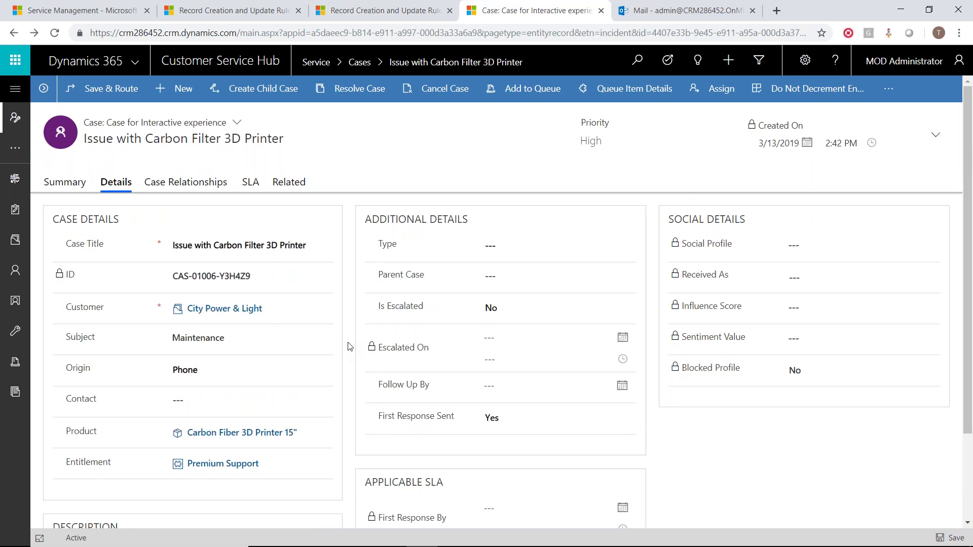
- View the case's related Connections records and return to the case summary
left_click(290, 188)
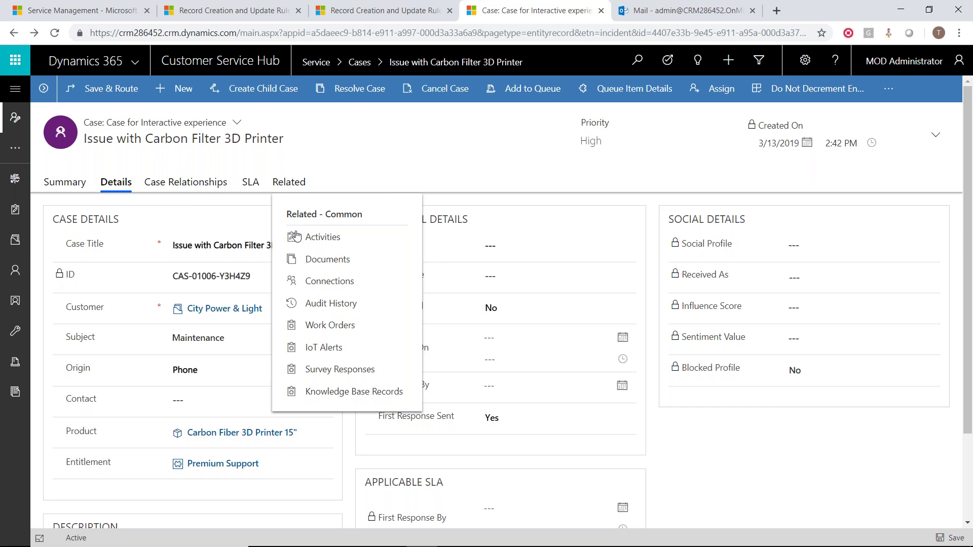
left_click(318, 283)
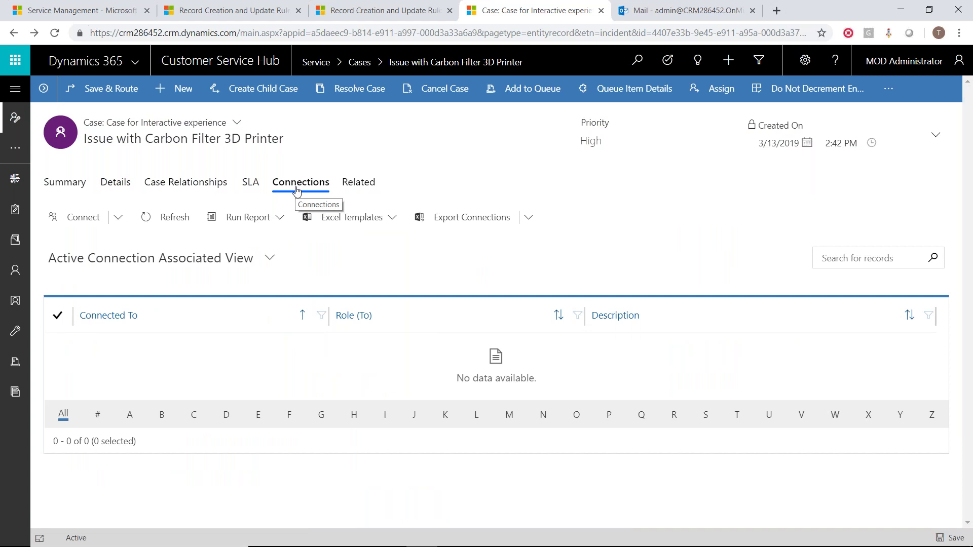
left_click(76, 187)
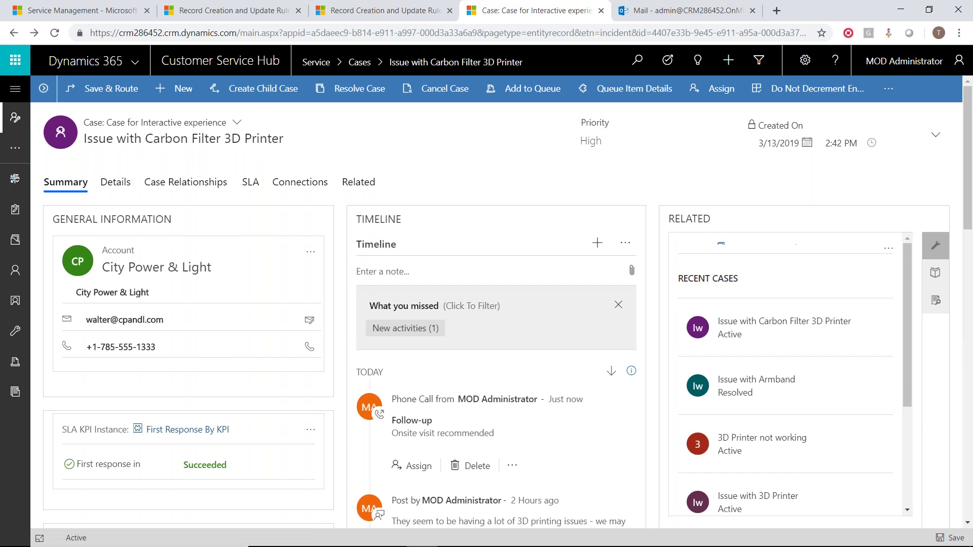
- Check which alternative forms are available for the case record, keeping the Case for Interactive experience form
left_click(238, 127)
left_click(323, 148)
left_click(237, 123)
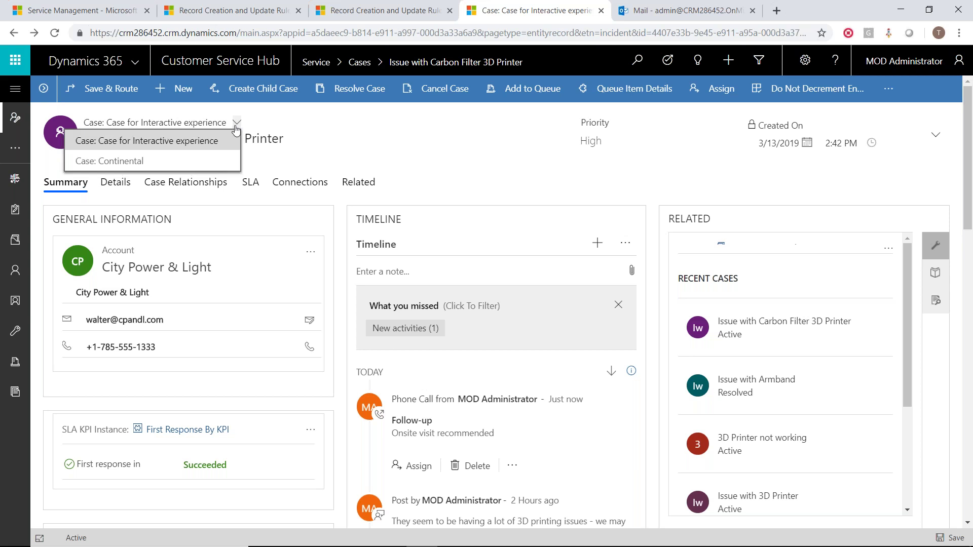
left_click(335, 131)
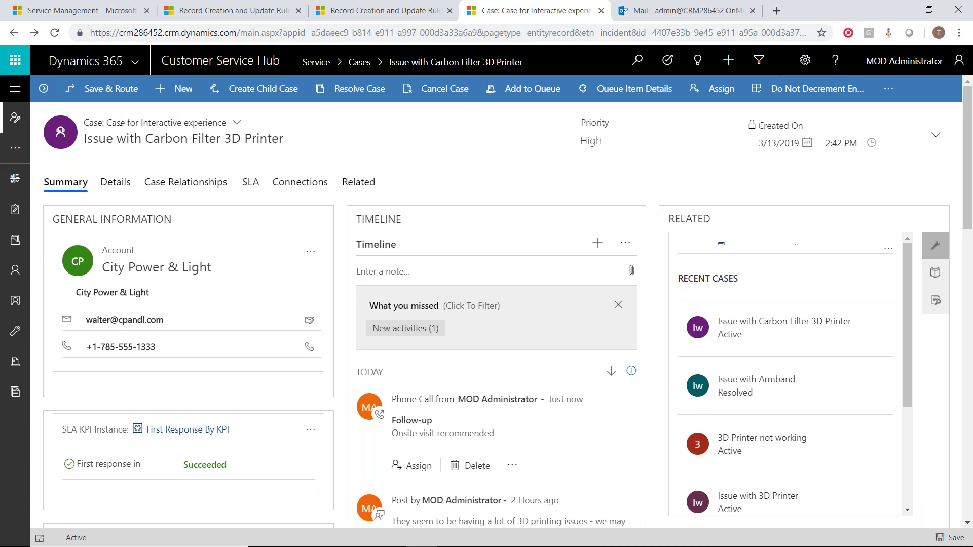
- Open the "How to support 3D Scanners?" article from the list of active knowledge articles
left_click(20, 91)
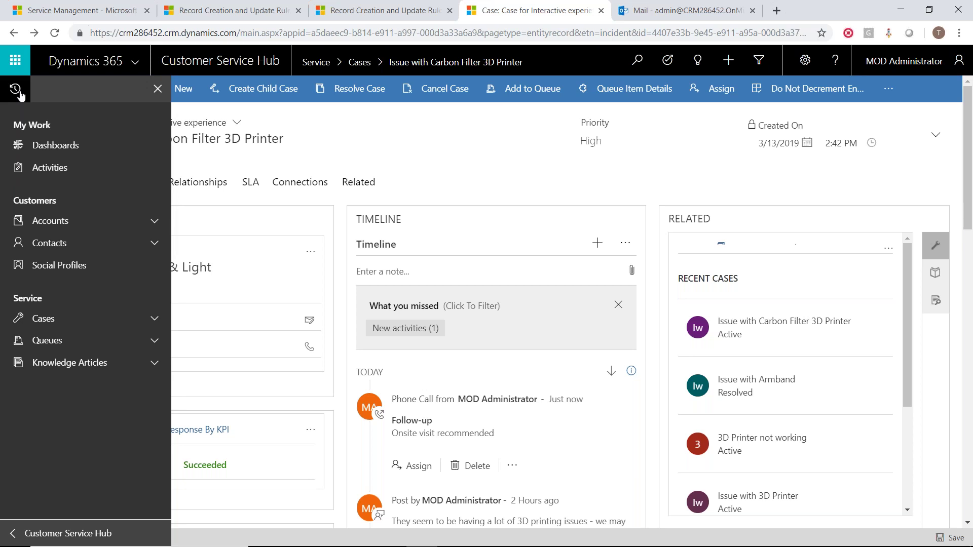
left_click(57, 364)
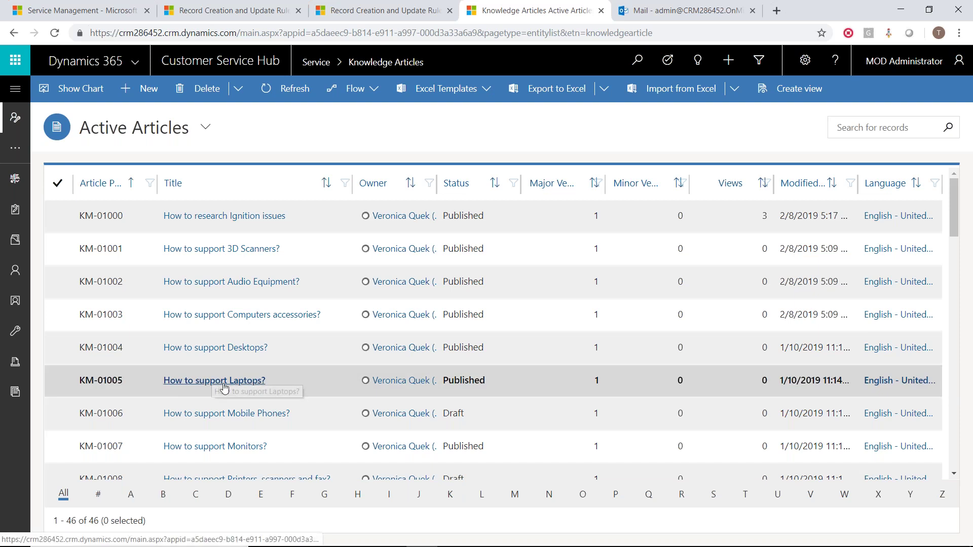
left_click(221, 254)
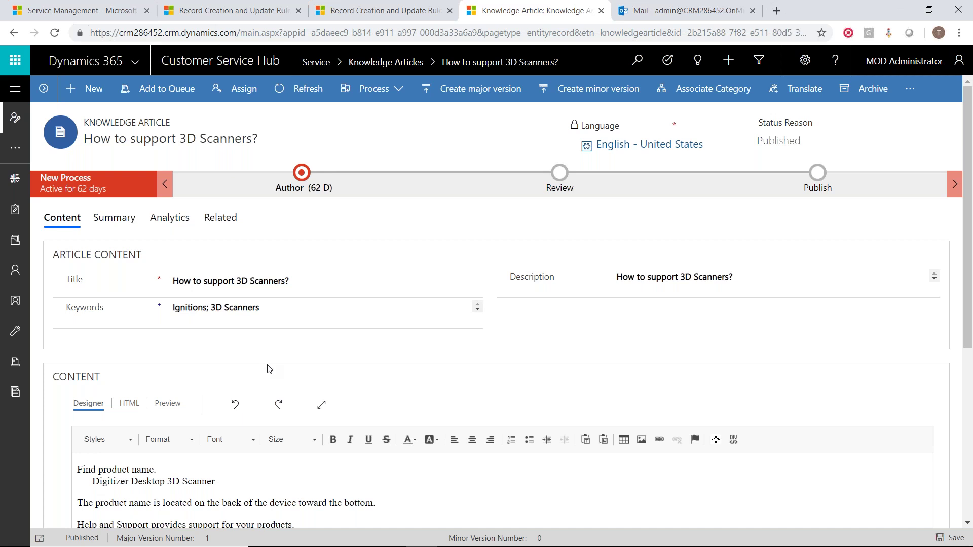
- Examine the article's content in HTML, and preview it in both mobile orientations and on a tablet
scroll(269, 369, "down", 1)
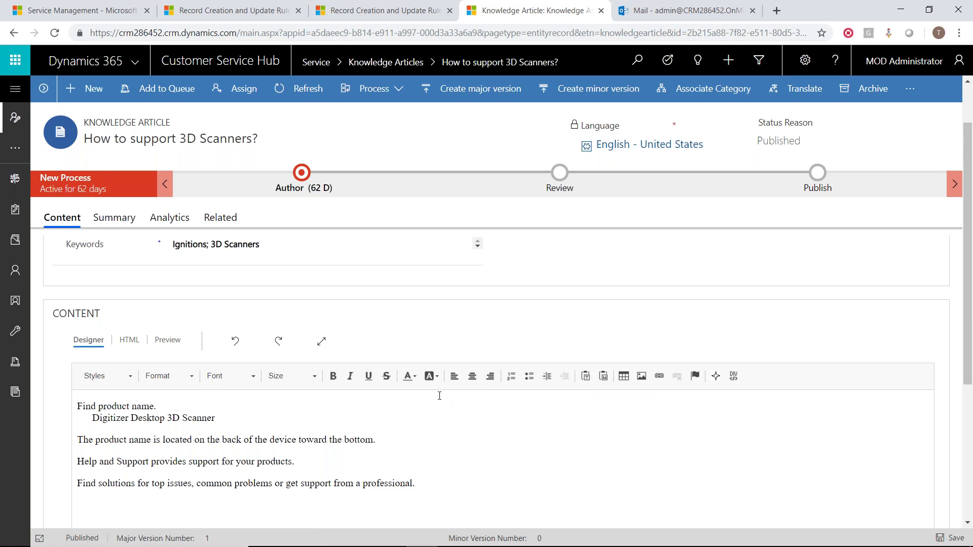
left_click(129, 345)
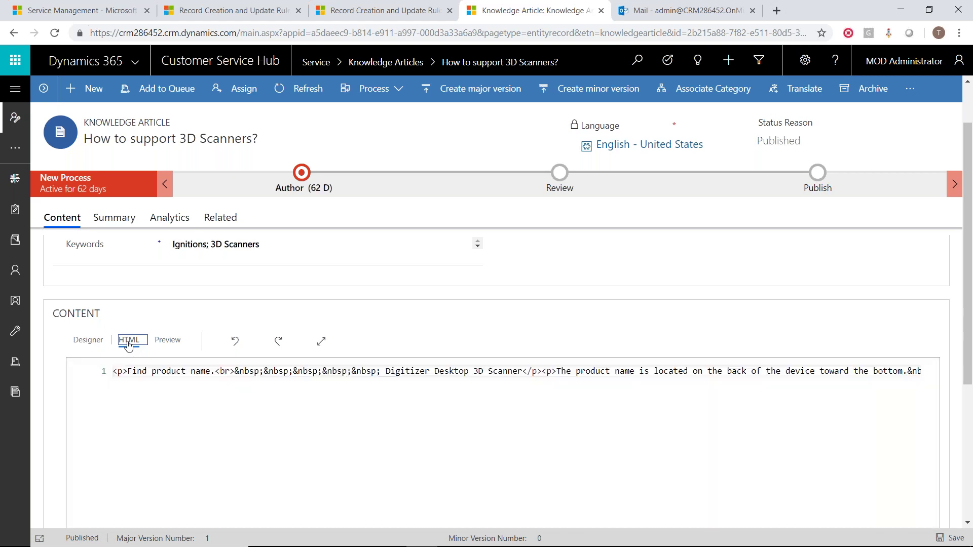
left_click(169, 343)
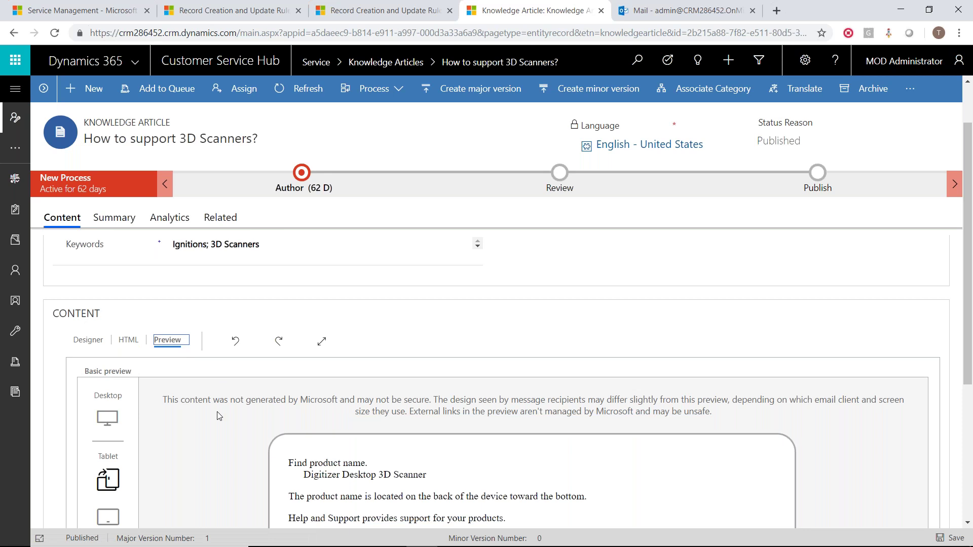
scroll(180, 457, "down", 3)
left_click(108, 448)
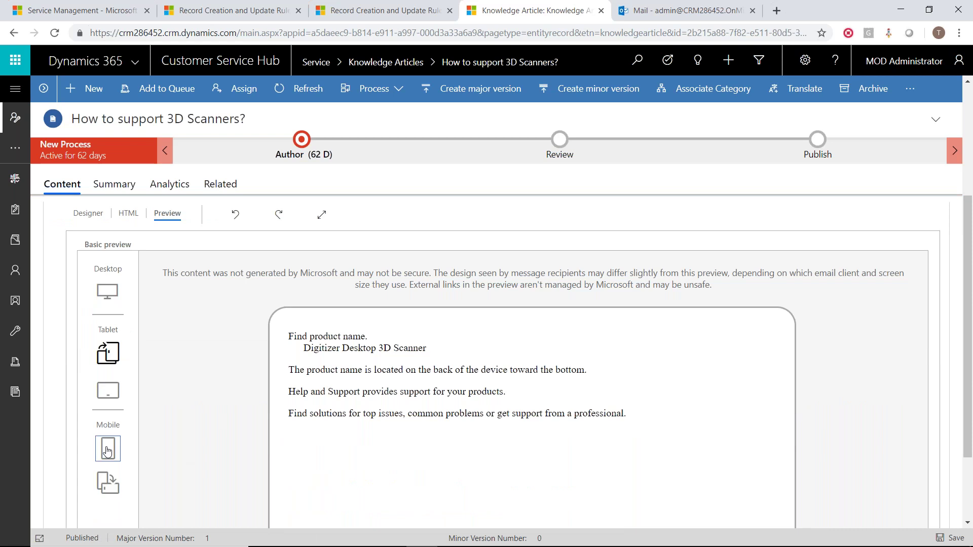
left_click(106, 487)
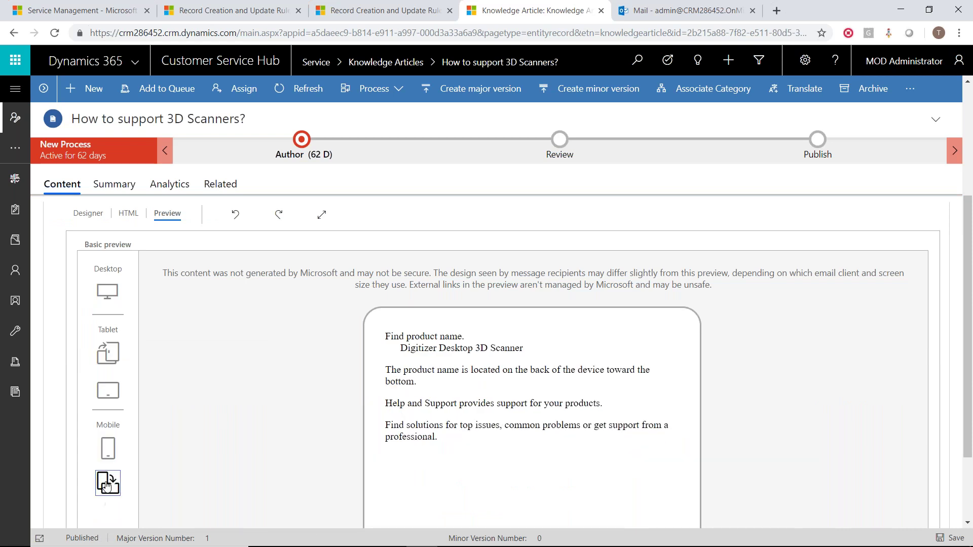
left_click(108, 397)
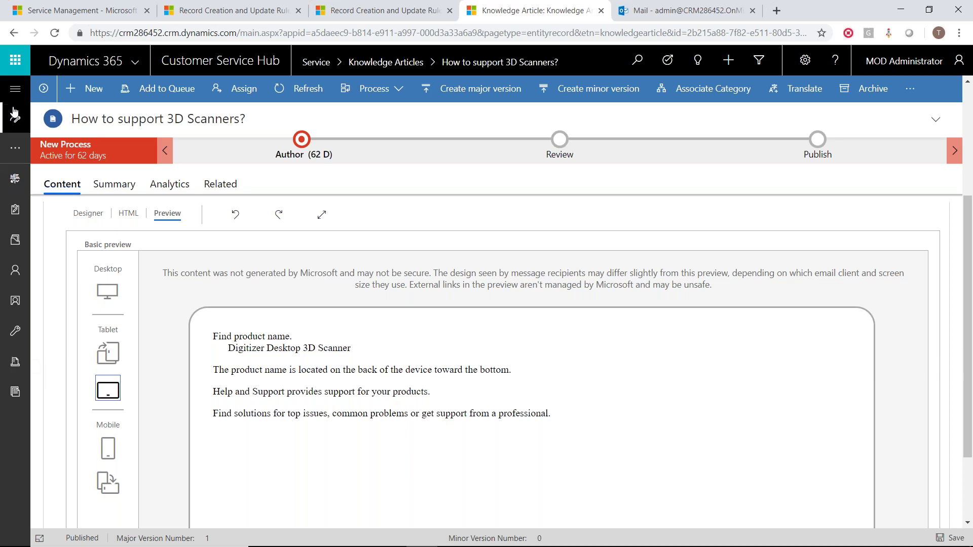
- Switch the site map from the Service area to the Service Management area to show its administration options
left_click(17, 91)
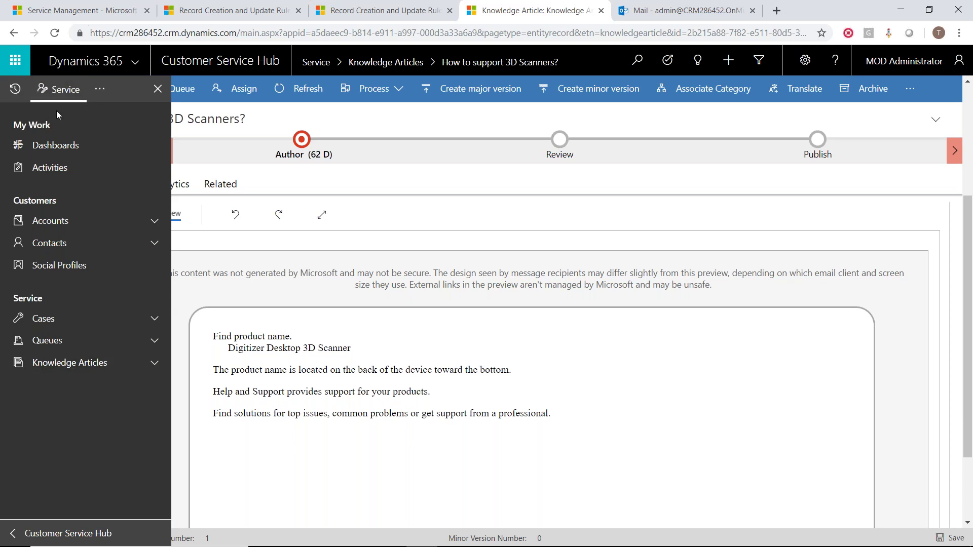
left_click(99, 91)
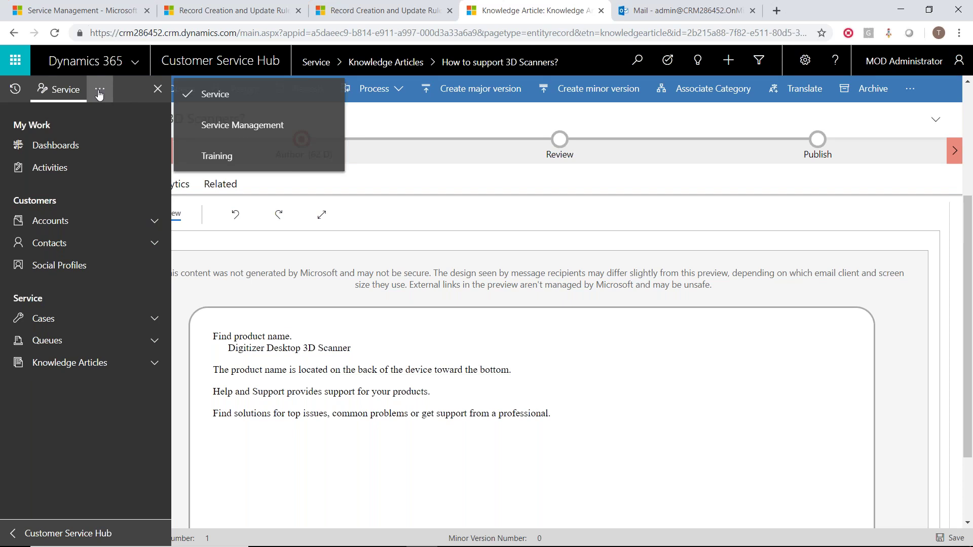
left_click(227, 130)
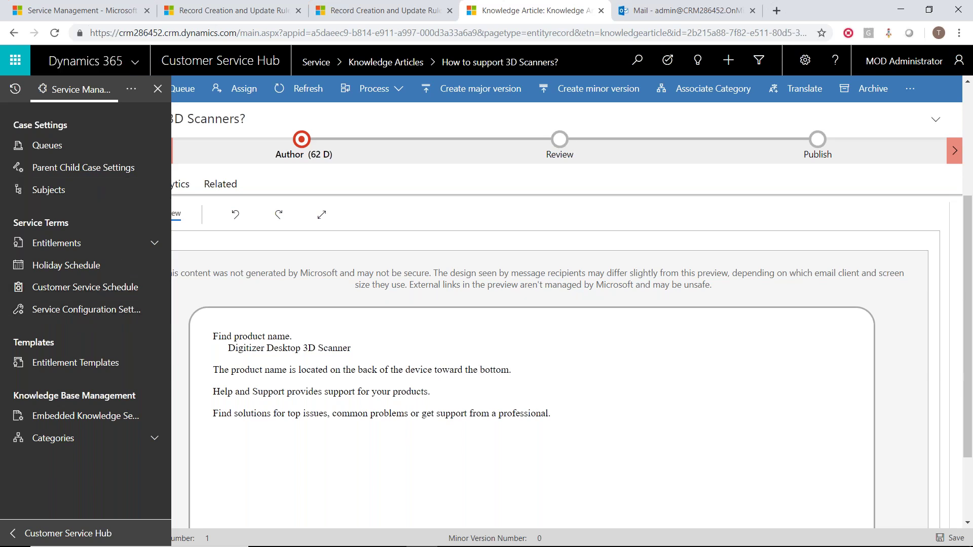
- Switch to the browser's Service Management settings page and show where Service Management sits among the settings areas
left_click(91, 12)
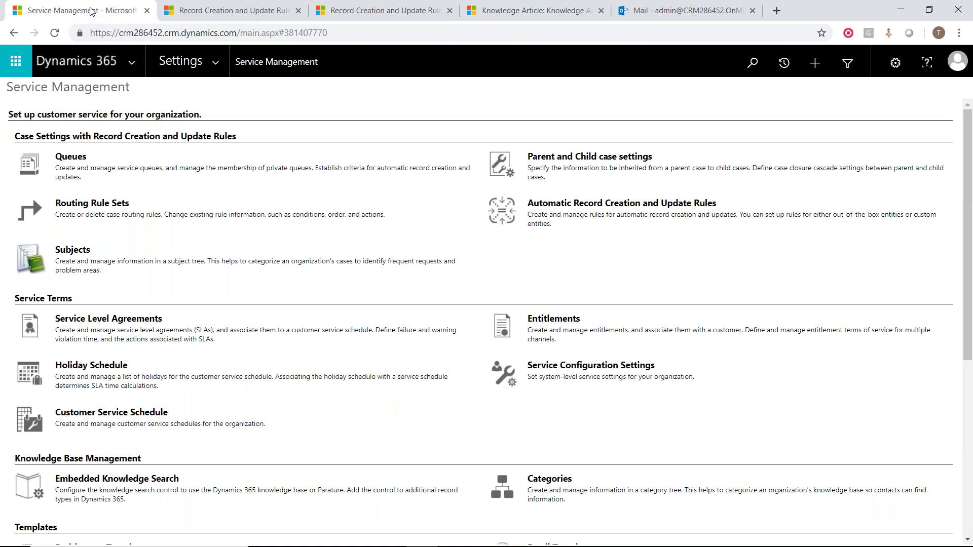
left_click(216, 61)
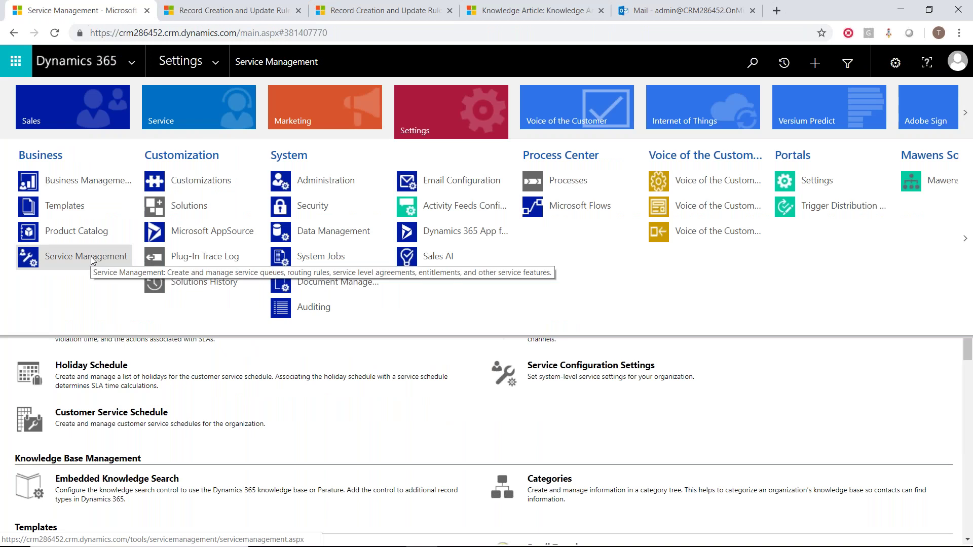
left_click(307, 372)
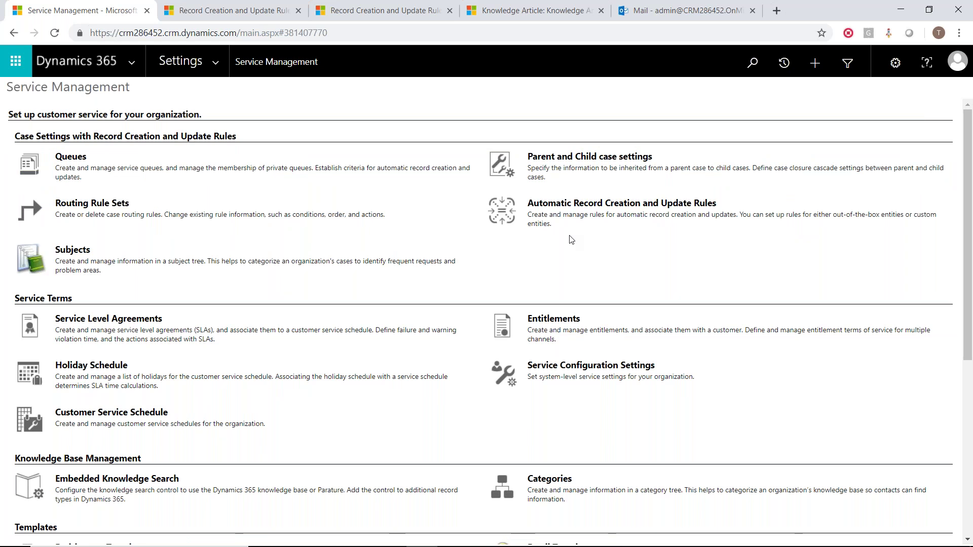
- Switch to the Incoming Cases Auto Create rule, inspect its Support Inbox queue record and return to the rule
left_click(238, 10)
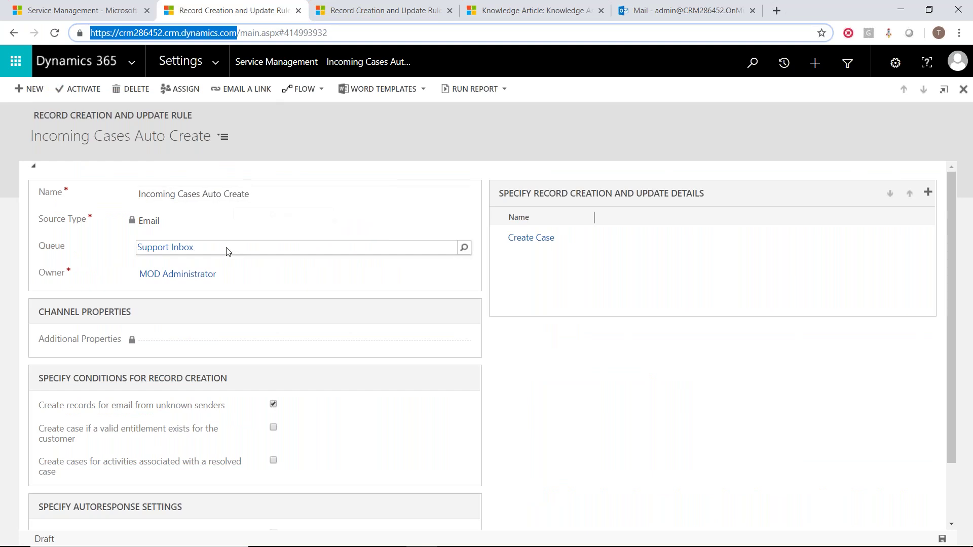
left_click(158, 252)
left_click(163, 252)
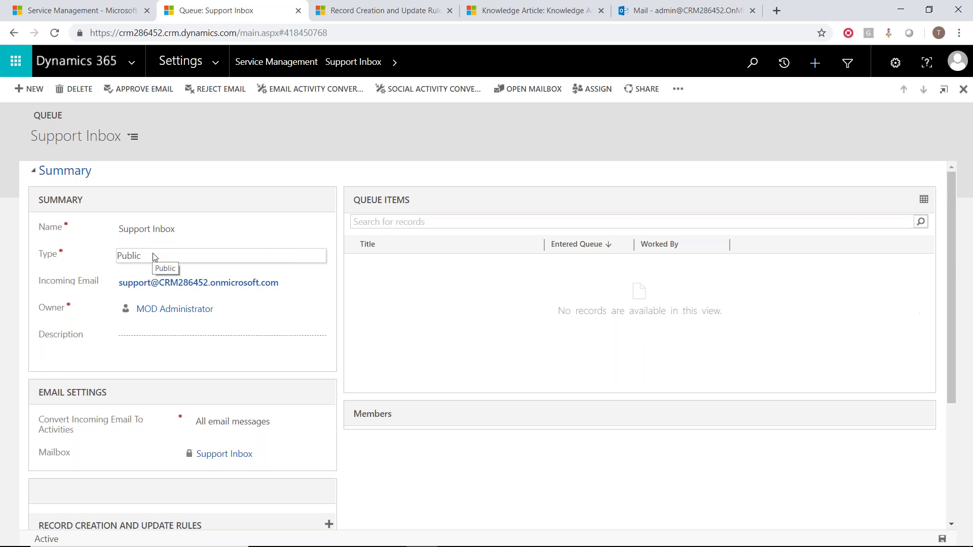
left_click(14, 34)
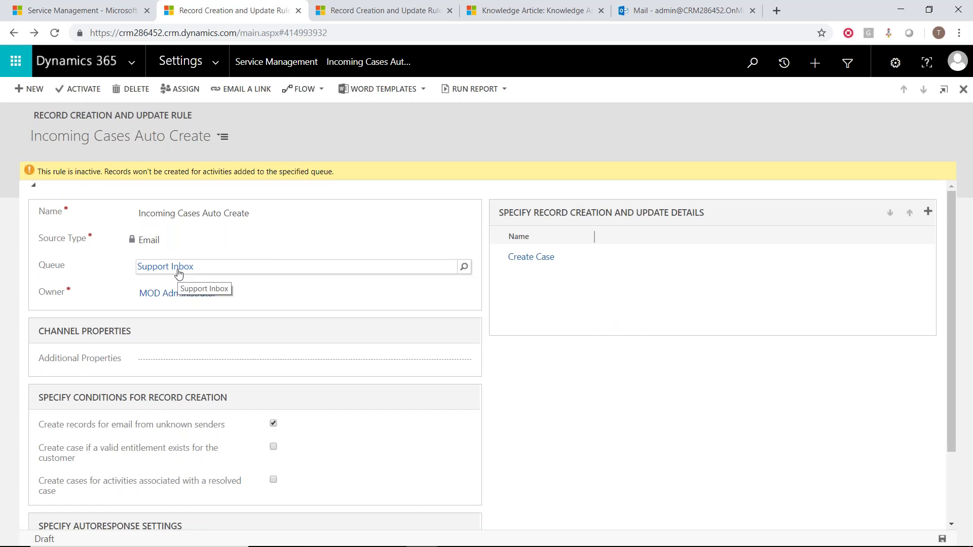
- Enable the automatic email response to the customer on record creation in the rule's autoresponse settings
scroll(280, 349, "down", 3)
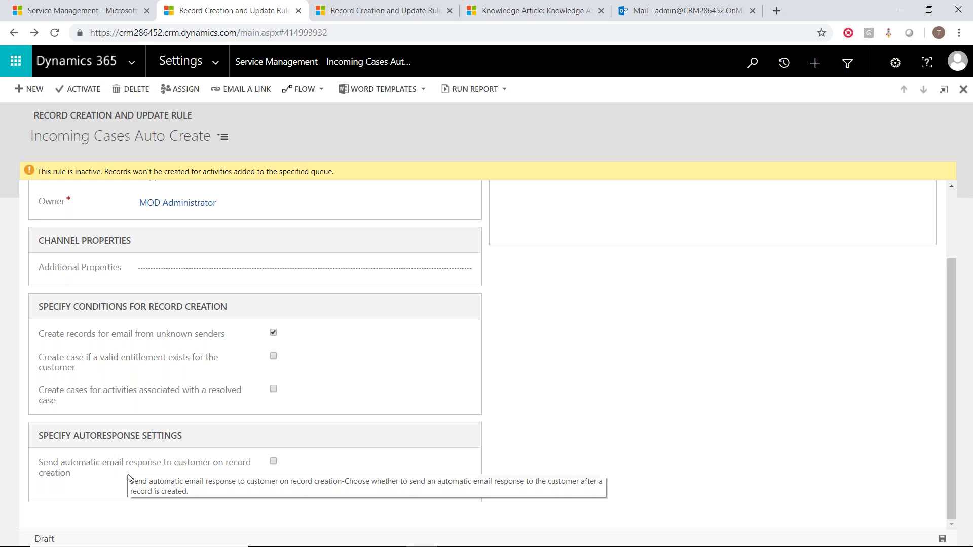
left_click(273, 462)
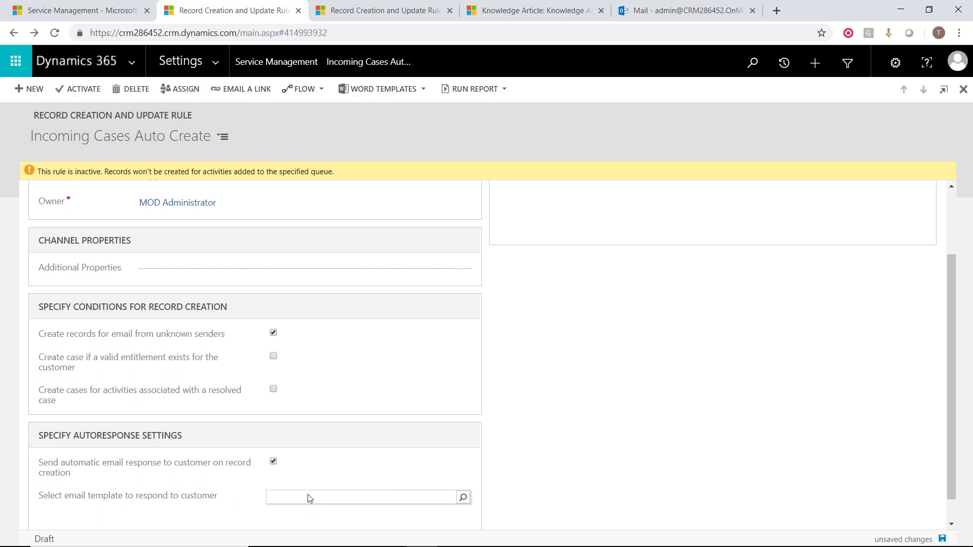
scroll(310, 494, "up", 2)
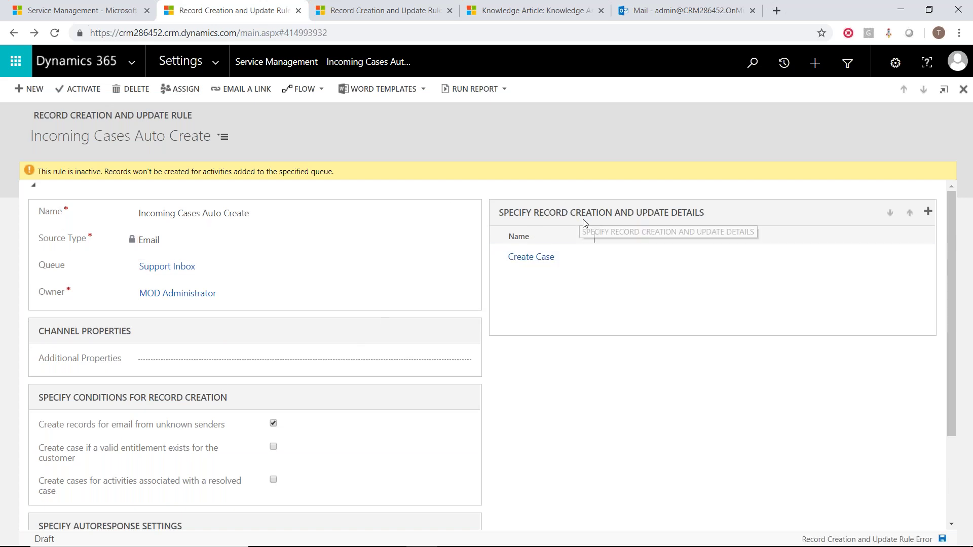
- Open the rule's Create Case item and examine its condition builder and the actions specified for new records
left_click(531, 257)
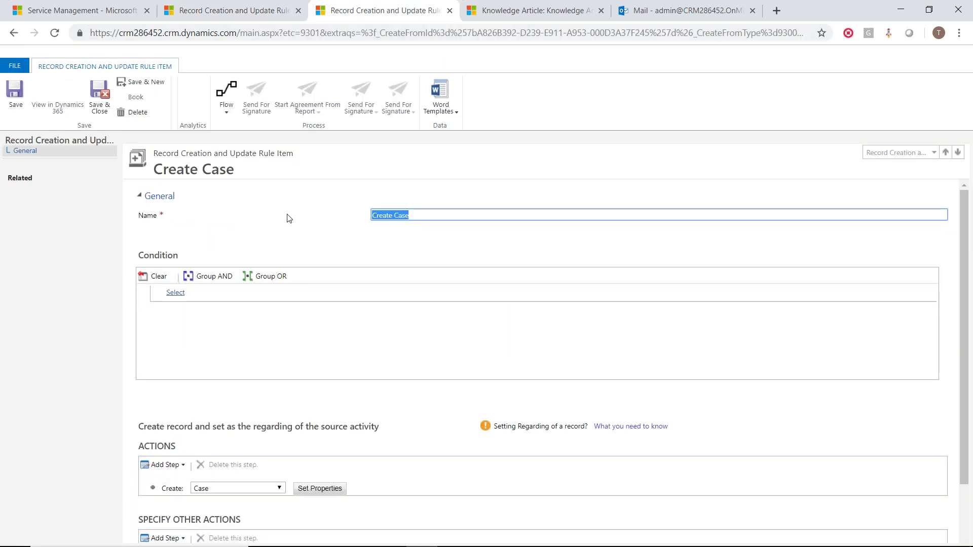
left_click(175, 293)
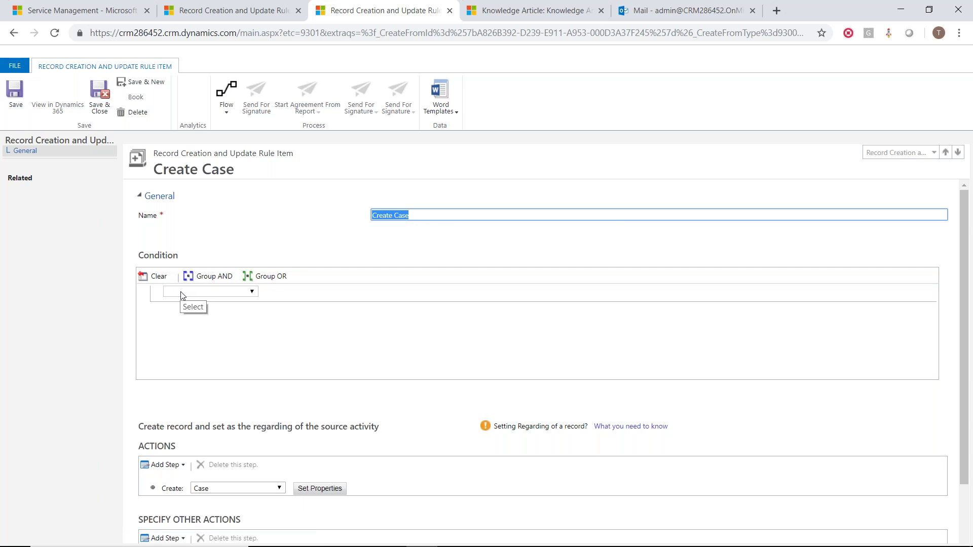
scroll(213, 332, "down", 2)
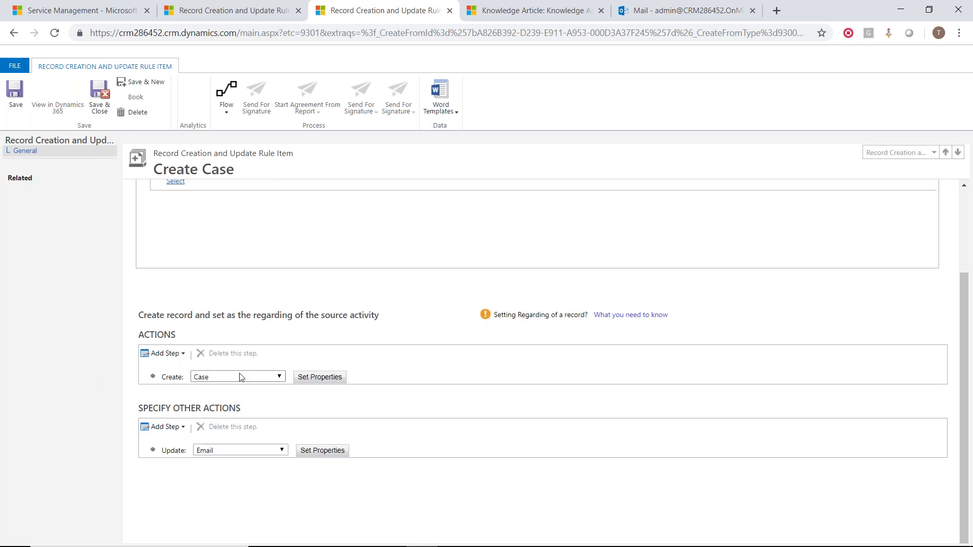
- Inspect the properties of the Create Case action, reviewing the dynamic field values through the Details section, and close them without saving
left_click(341, 381)
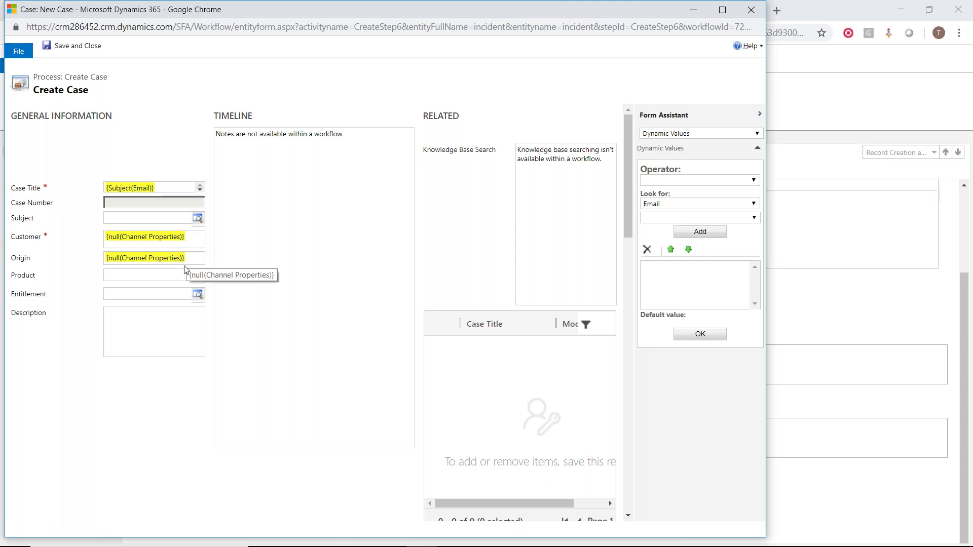
scroll(183, 344, "down", 2)
scroll(183, 344, "down", 6)
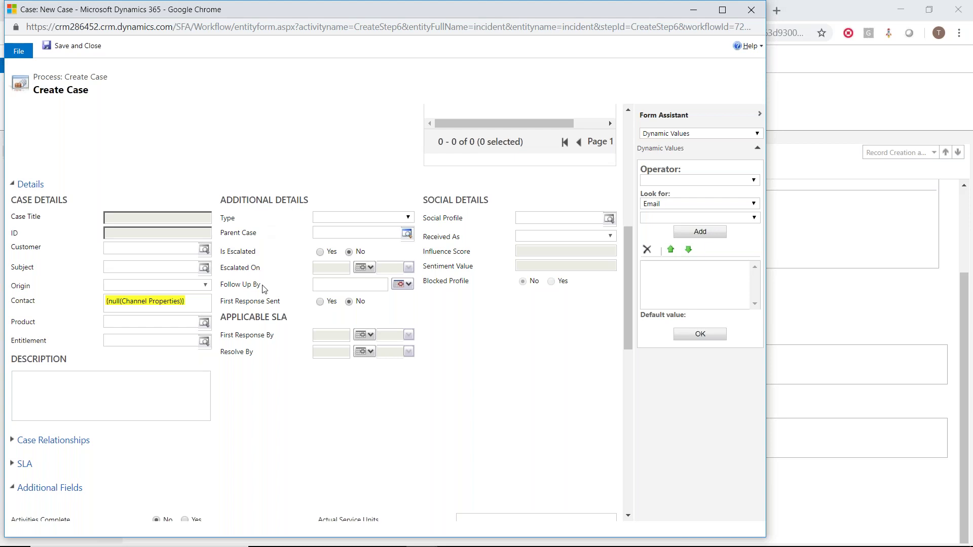
scroll(261, 345, "down", 1)
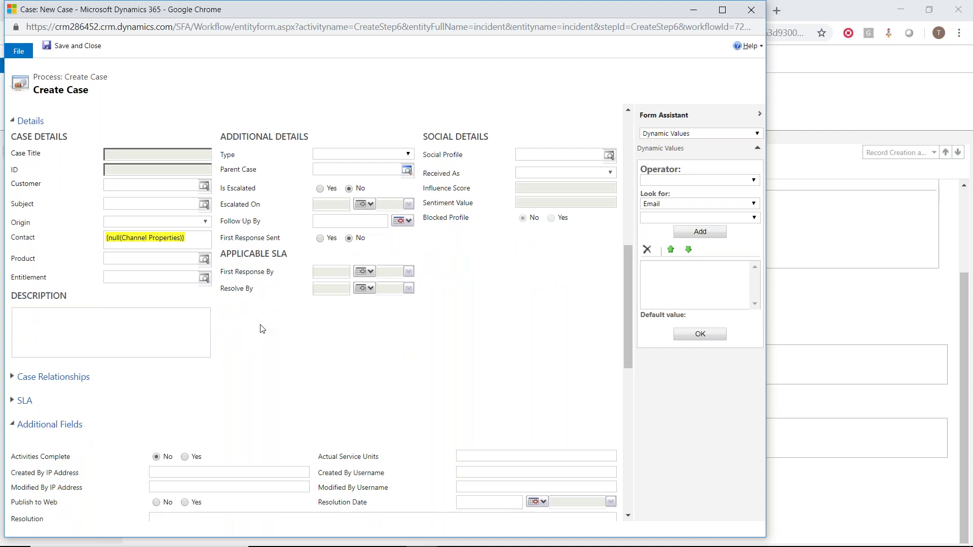
scroll(262, 329, "up", 5)
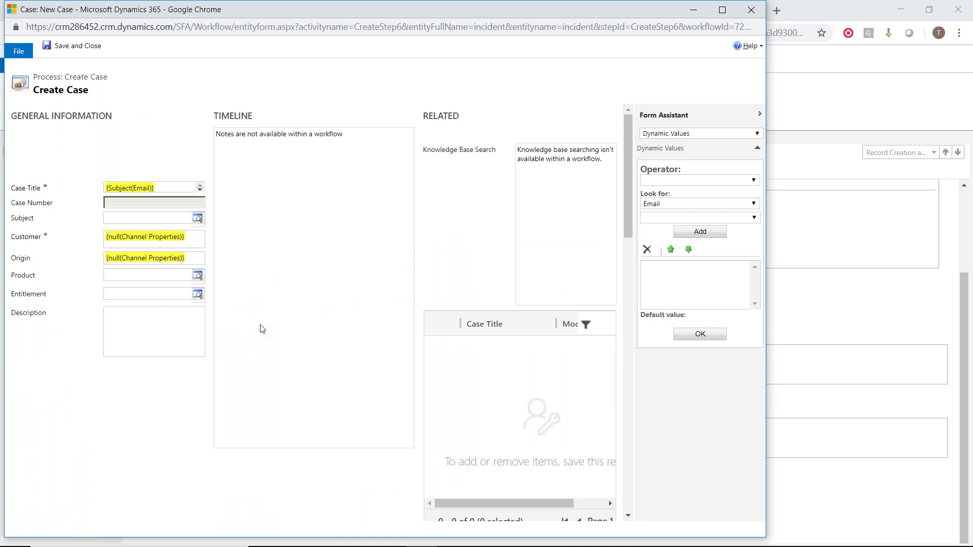
left_click(752, 11)
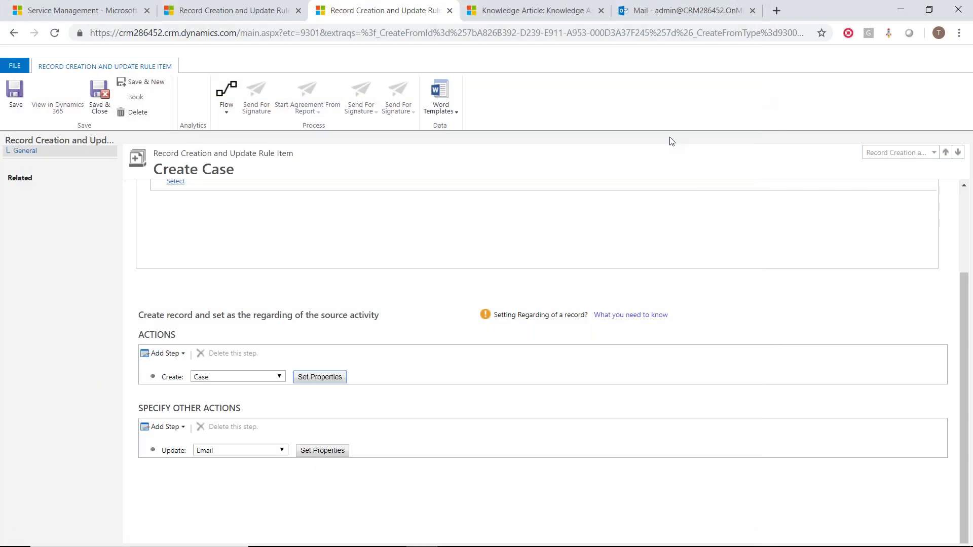
- Return to the Customer Service Hub's Service area and open the Issue with Carbon Filter 3D Printer case from My Active Cases
left_click(80, 12)
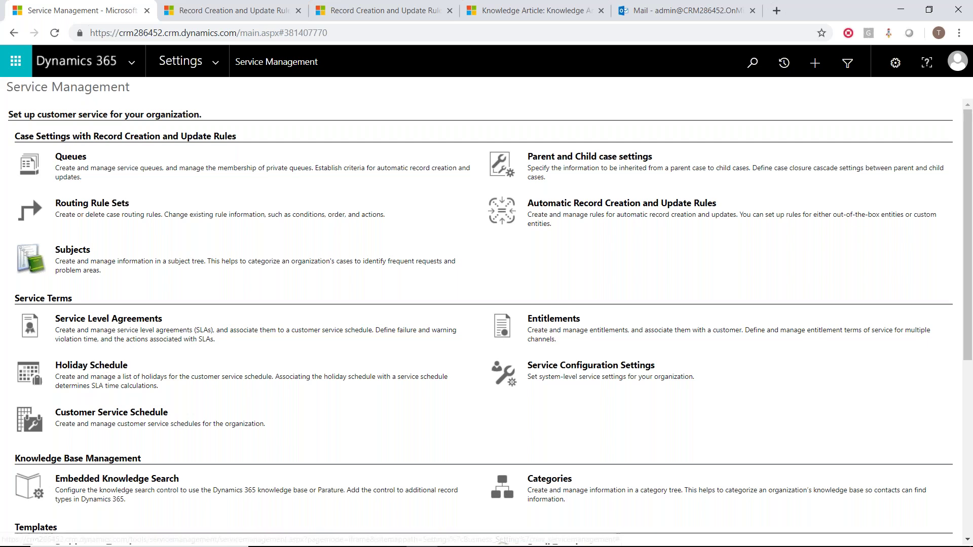
left_click(495, 10)
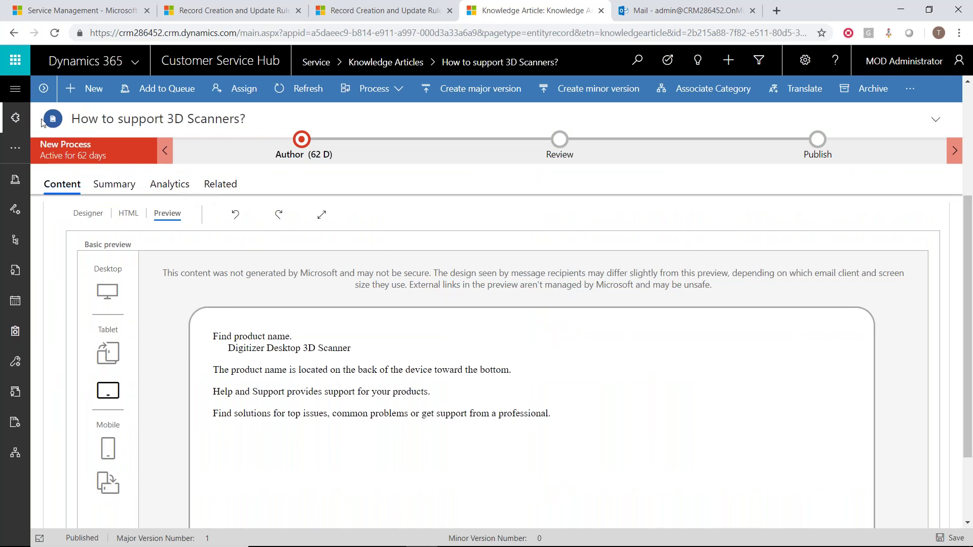
left_click(18, 89)
left_click(130, 90)
left_click(211, 94)
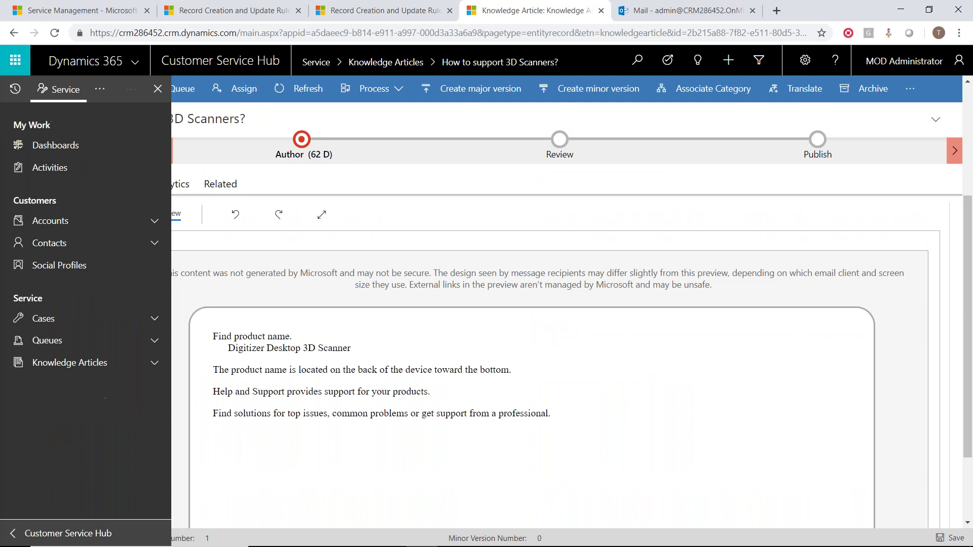
left_click(43, 319)
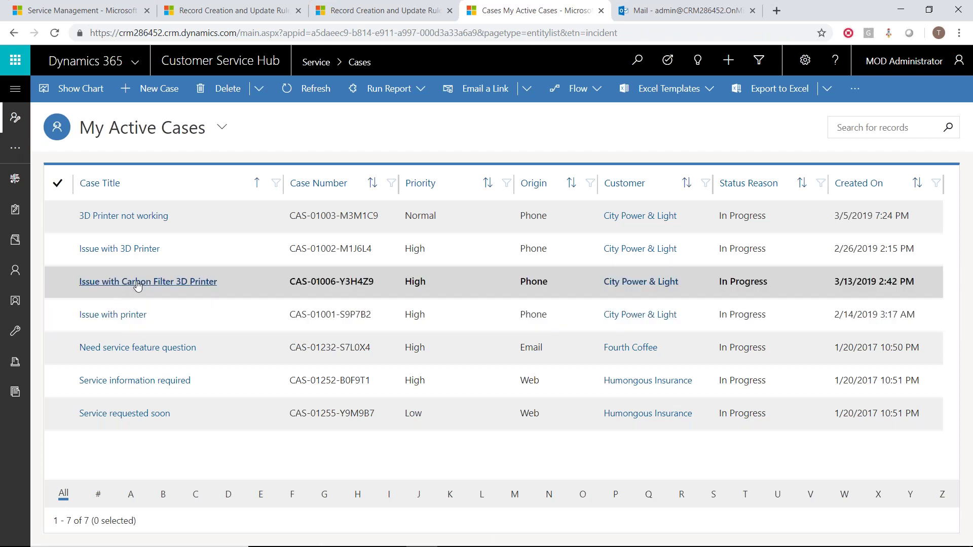
left_click(200, 282)
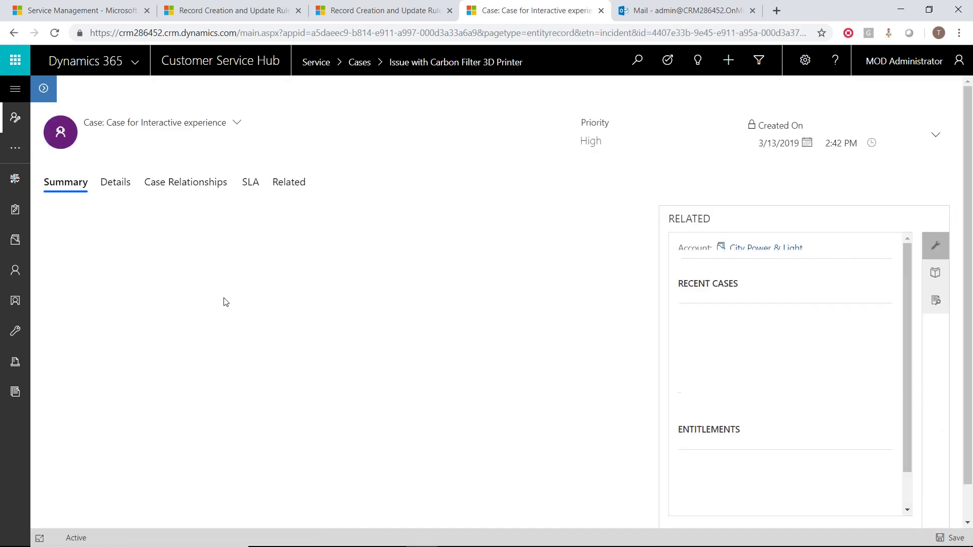